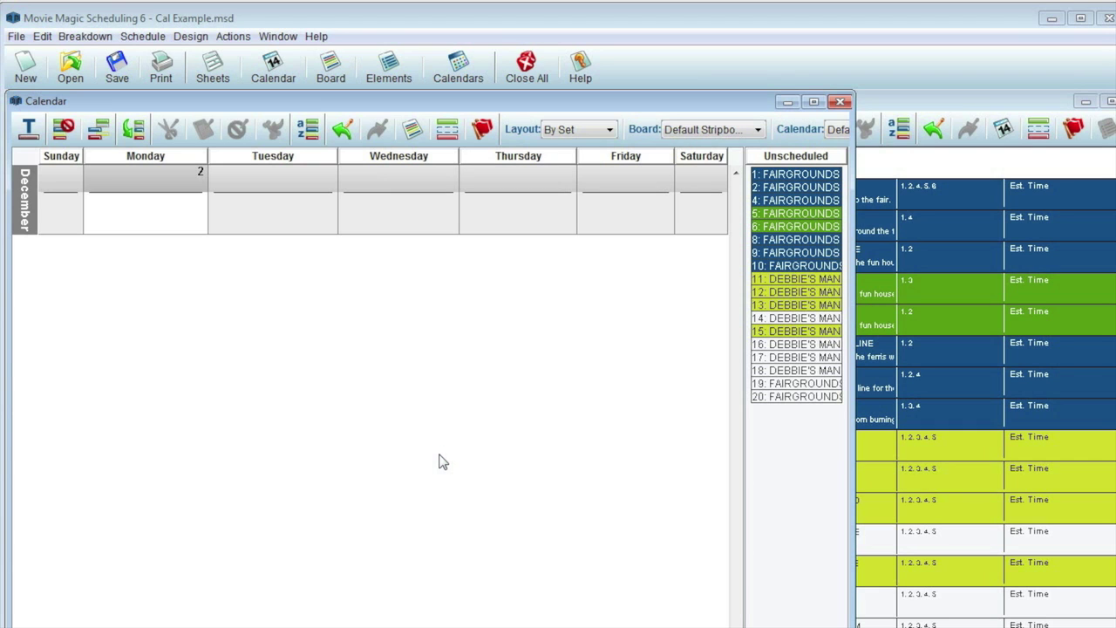
View the schedule's Calendar window, switch to the Stripboard, and return to the Calendar.
left_click(155, 39)
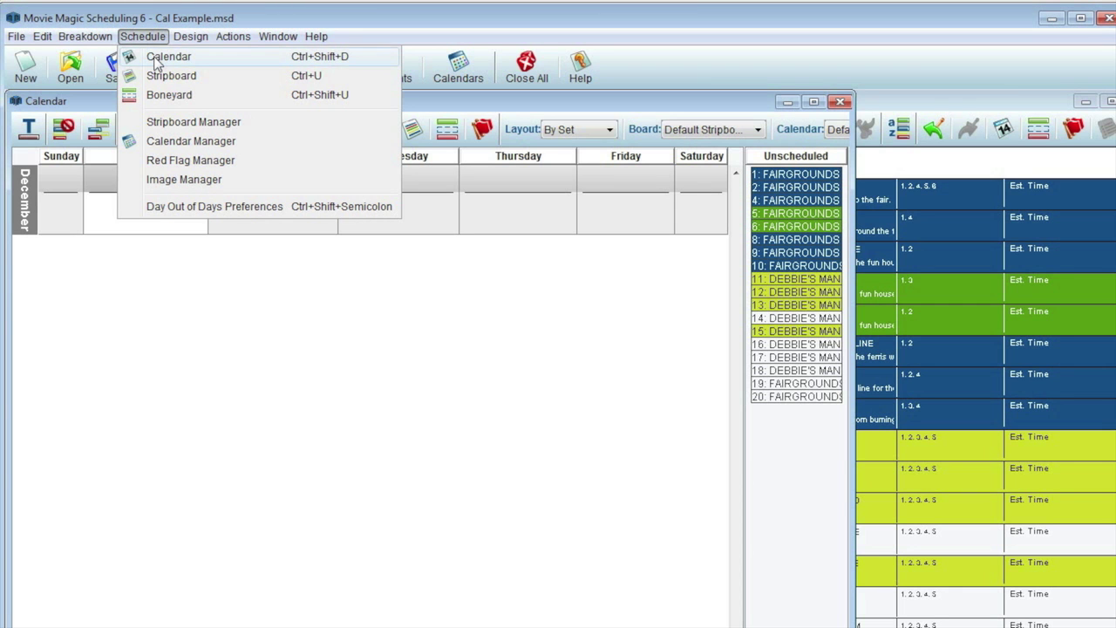
left_click(155, 59)
left_click(148, 40)
left_click(161, 78)
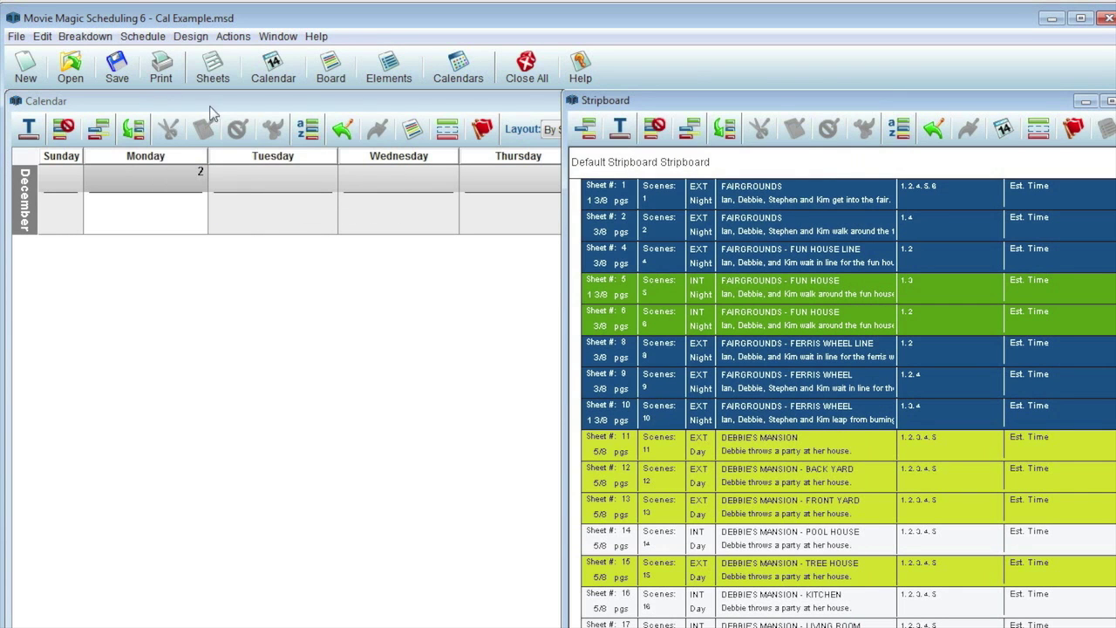
left_click(1003, 129)
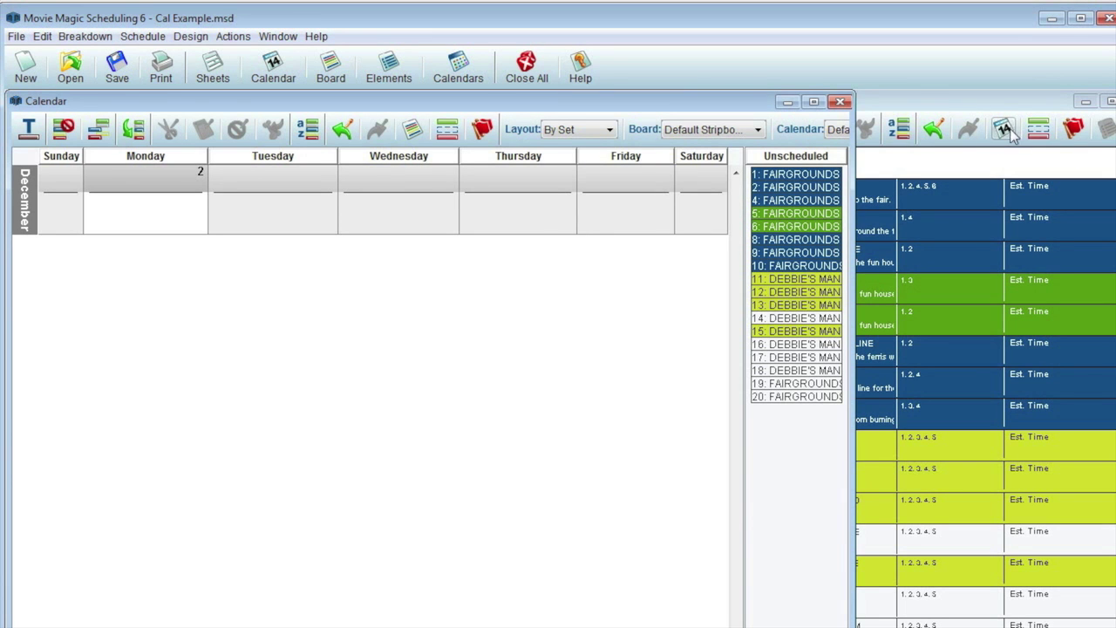
left_click(269, 66)
Bring the Stripboard window forward and widen it so that it covers more of the Calendar window.
left_click(898, 250)
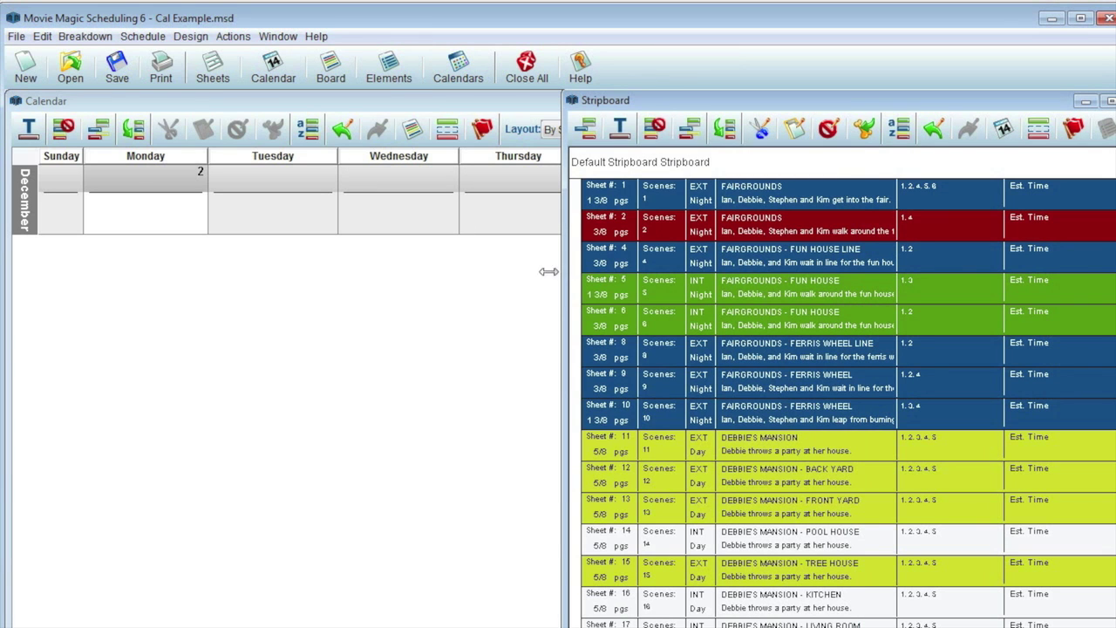
left_click_drag(564, 272, 482, 266)
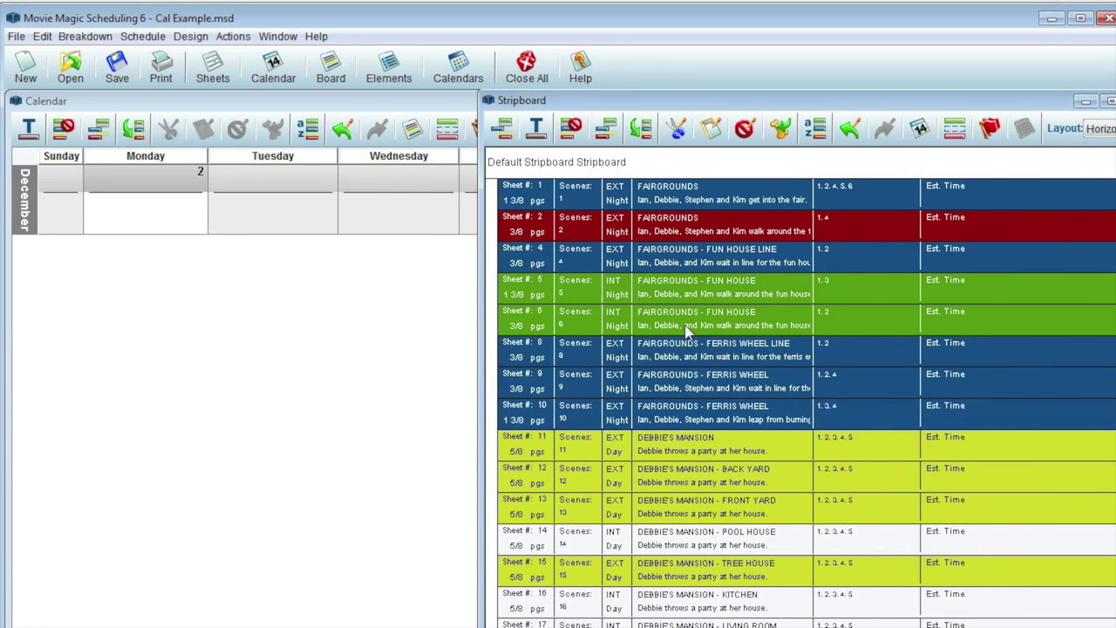
Sort all strips on the stripboard by Scenes in ascending order.
left_click(816, 128)
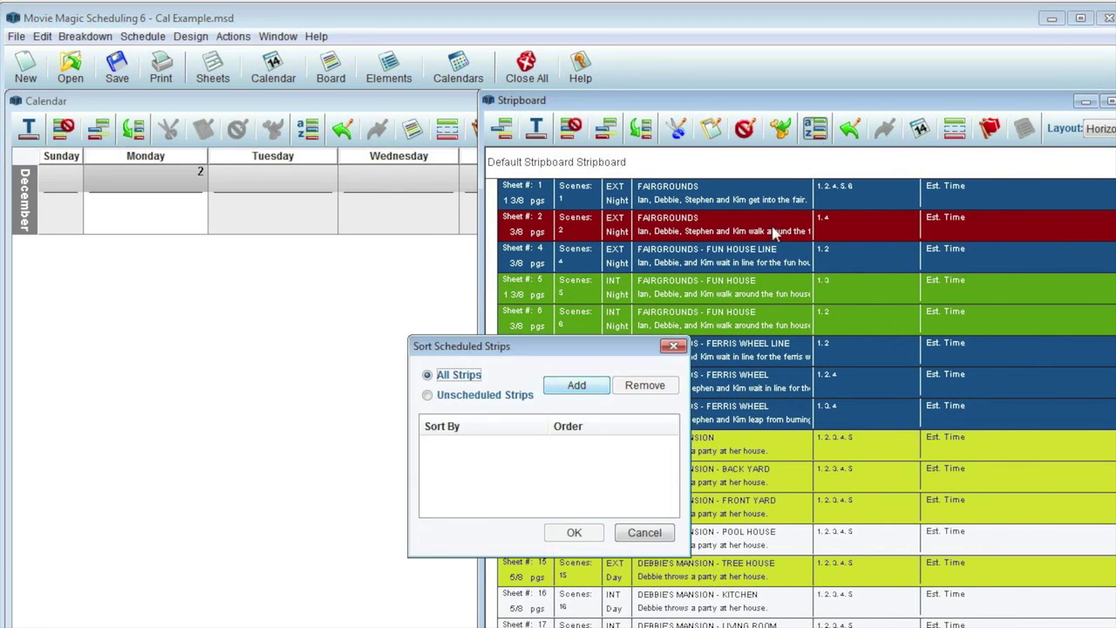
left_click(577, 385)
left_click(500, 444)
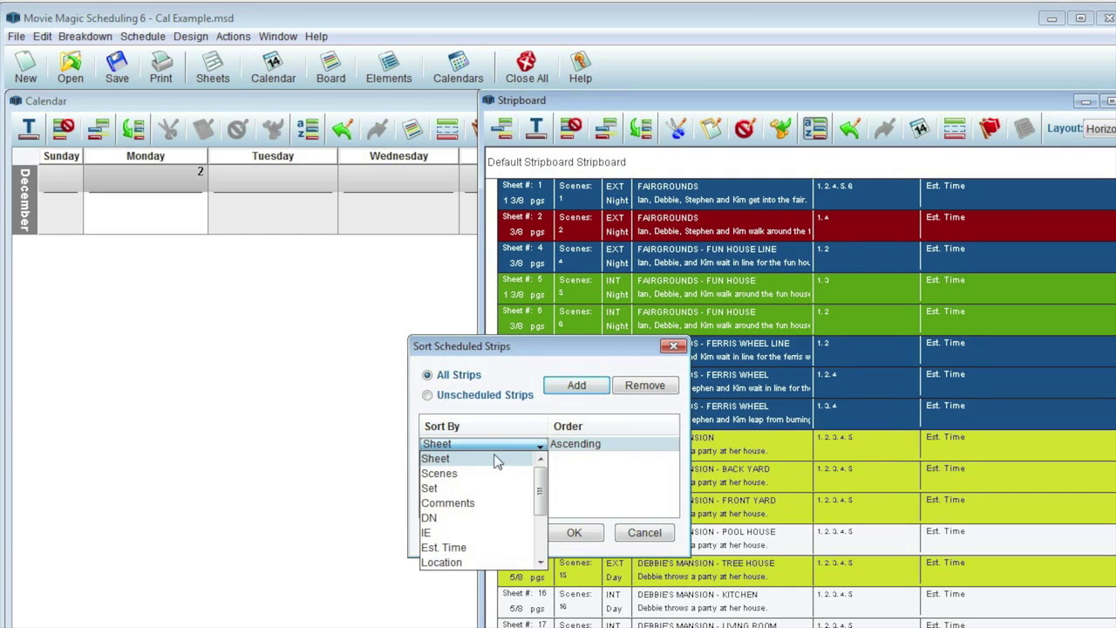
left_click(493, 473)
left_click(569, 535)
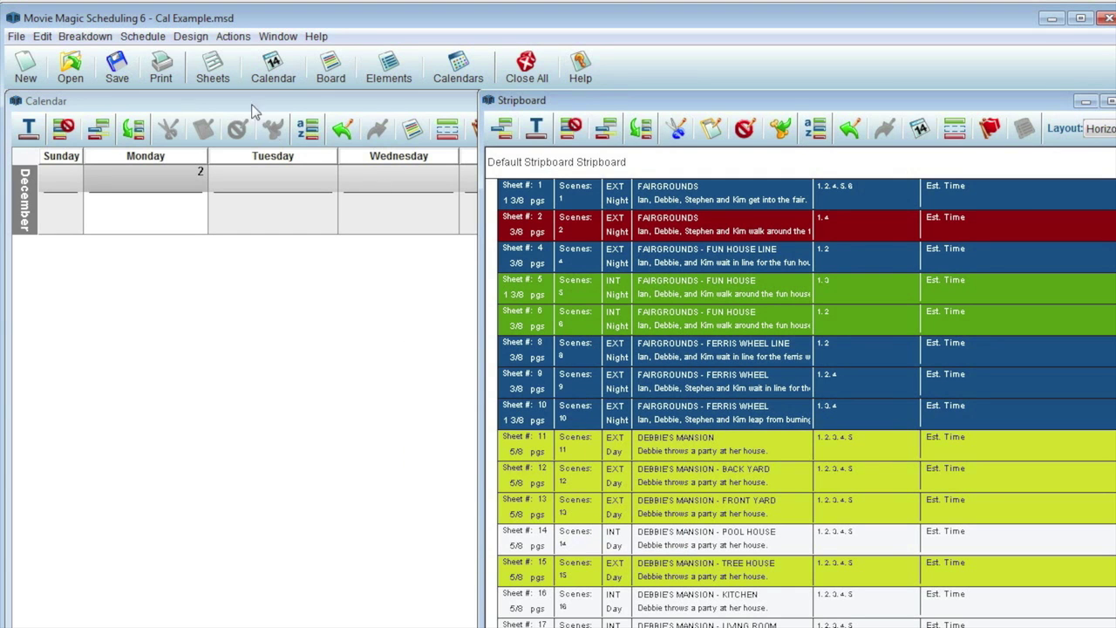
Set Sunday and Saturday as days off in the default calendar, save the calendar and close the Calendar Manager.
left_click(142, 35)
left_click(165, 147)
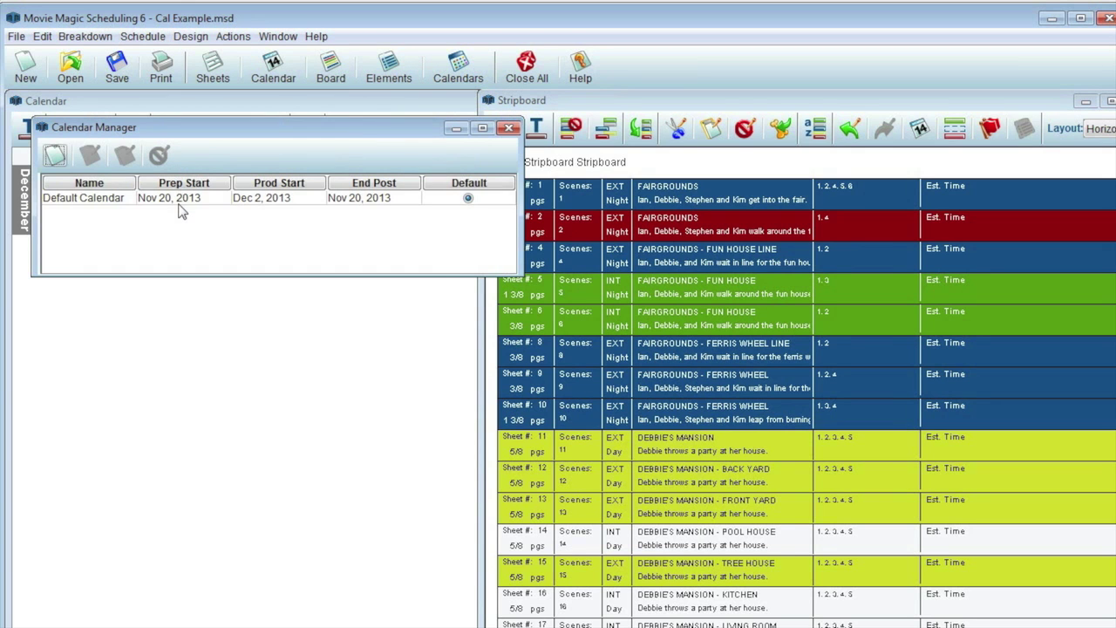
double_click(181, 199)
left_click(349, 327)
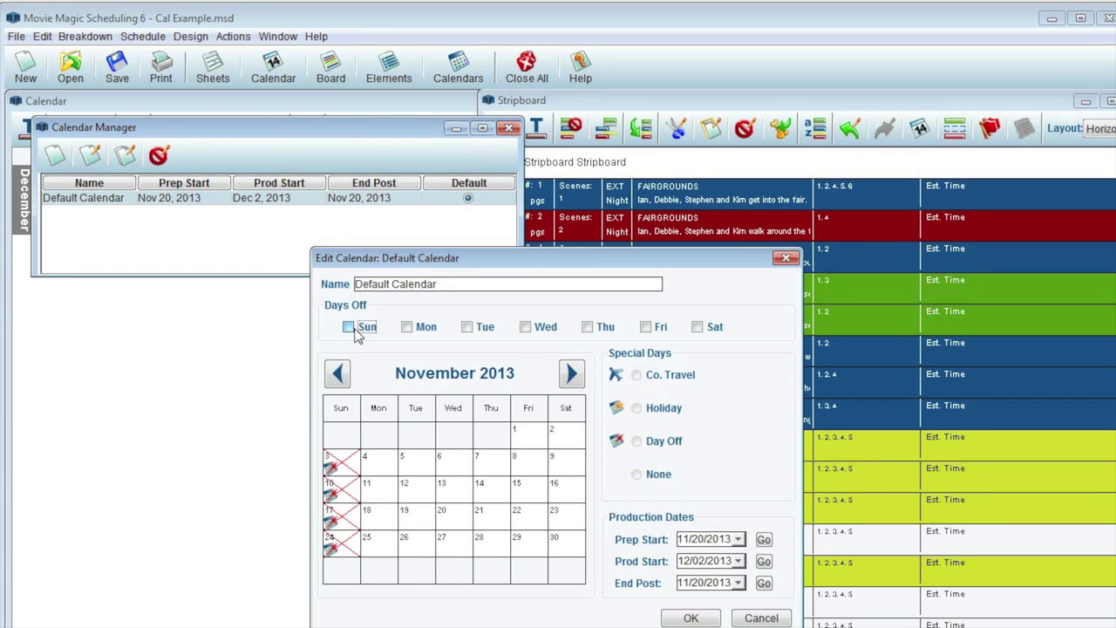
left_click(697, 327)
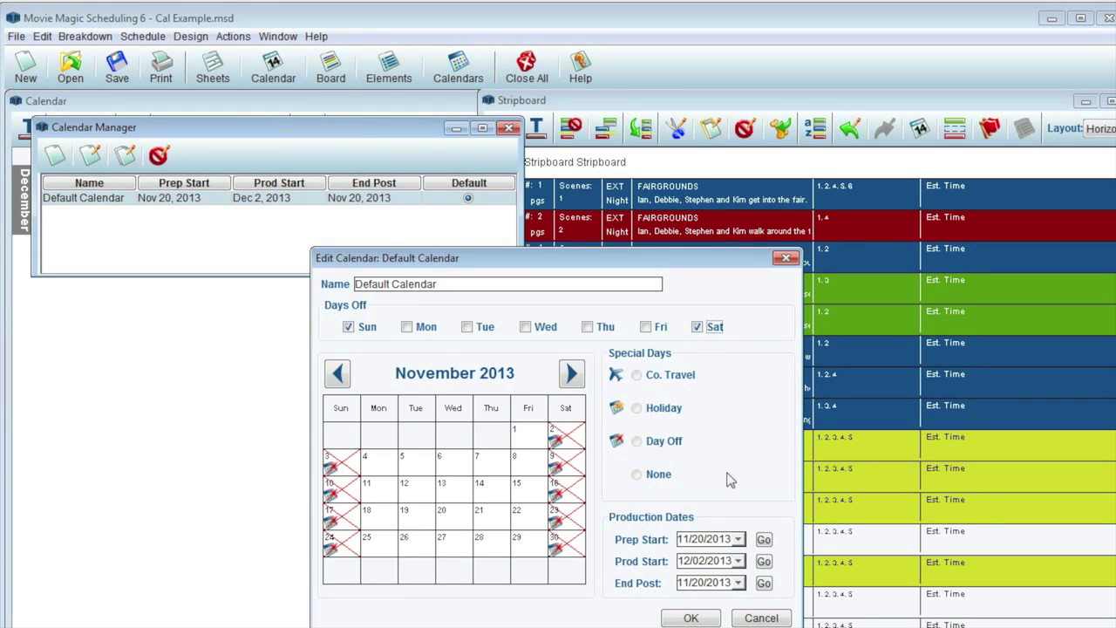
left_click(737, 560)
left_click(654, 611)
left_click(688, 618)
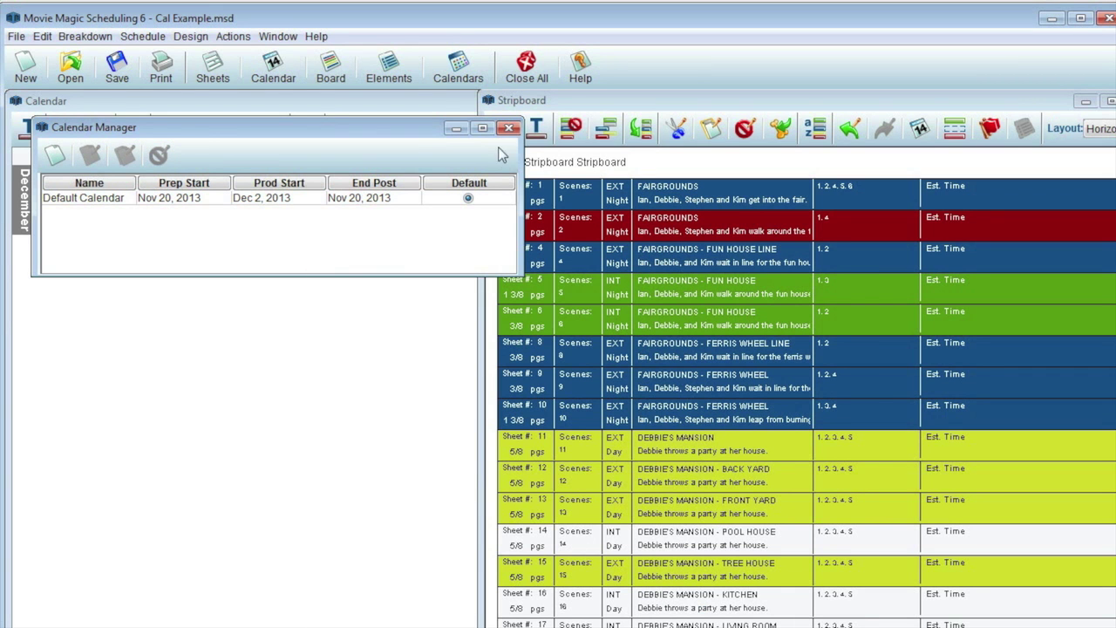
left_click(509, 127)
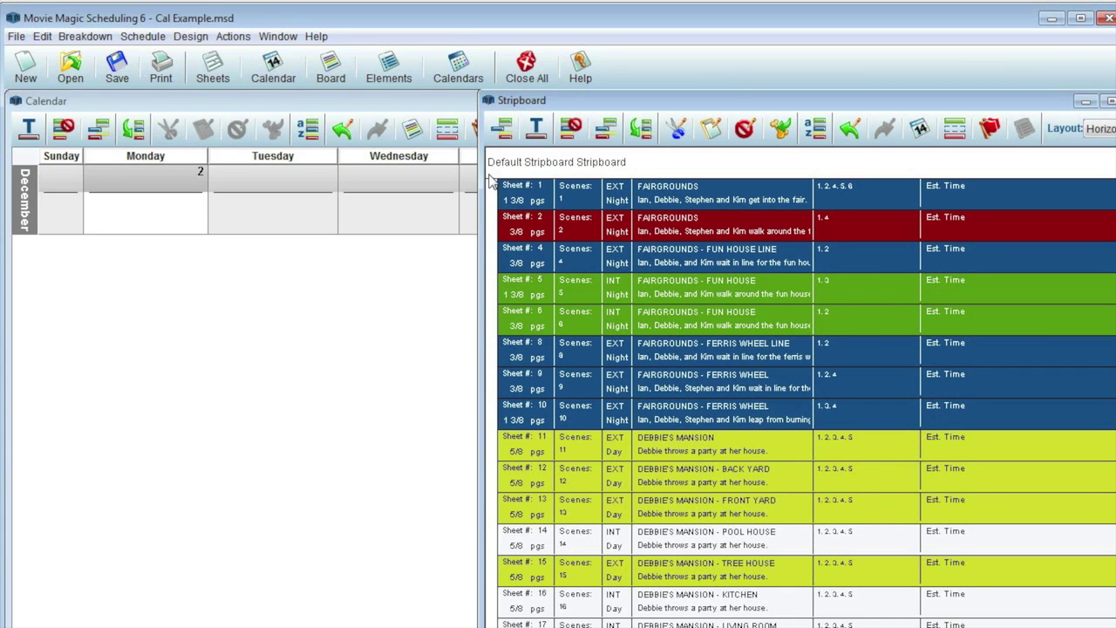
Insert day breaks on the stripboard after sheets 2, 5 and 9.
left_click(402, 275)
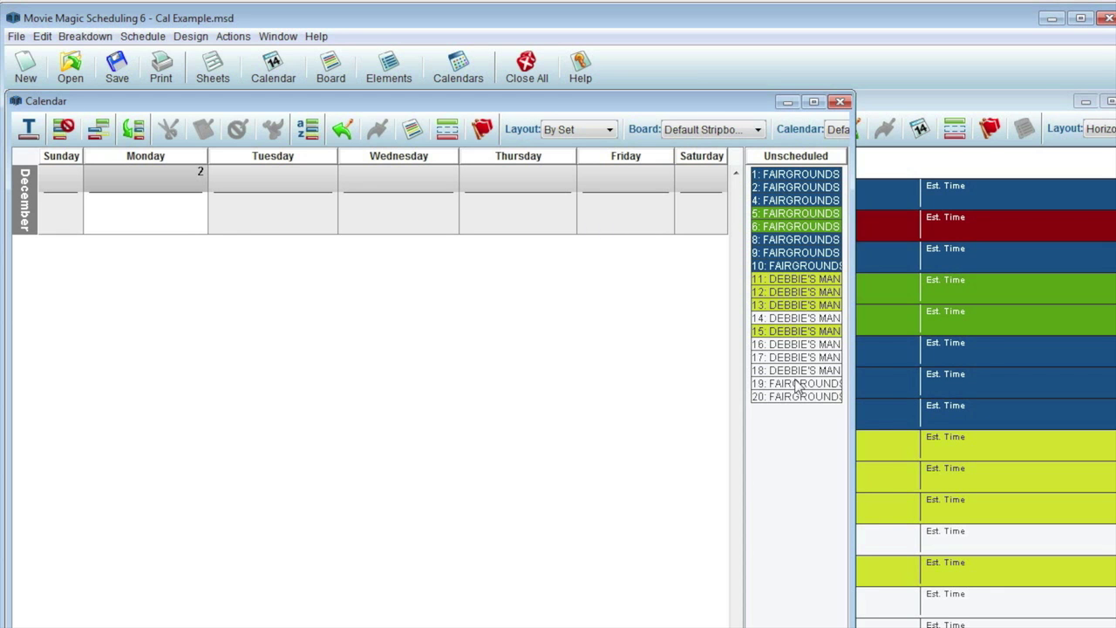
left_click(903, 316)
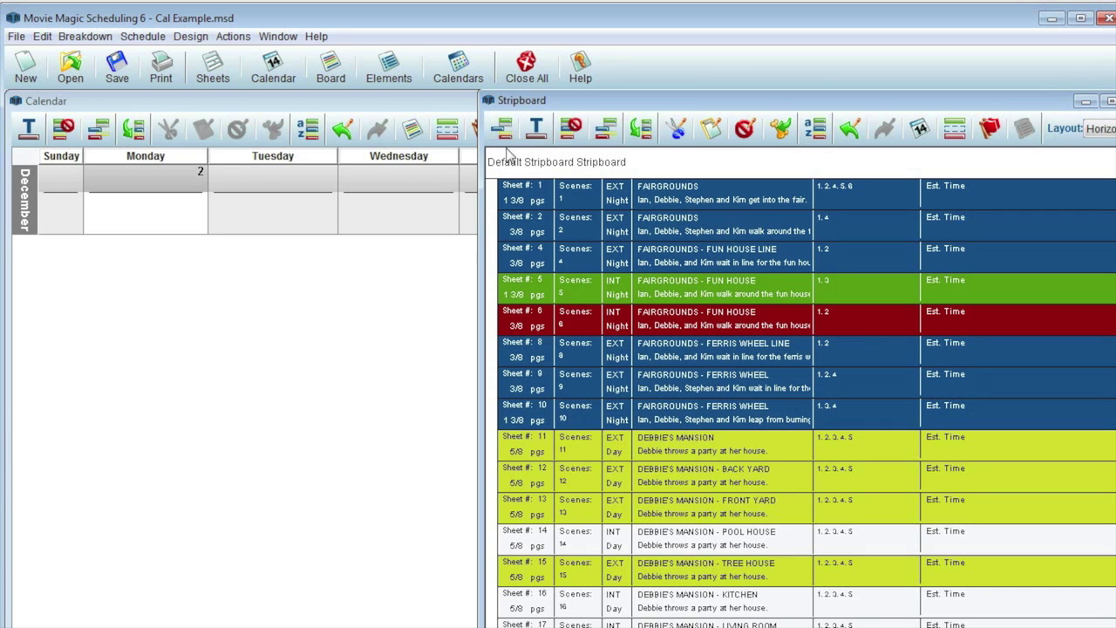
left_click(453, 259)
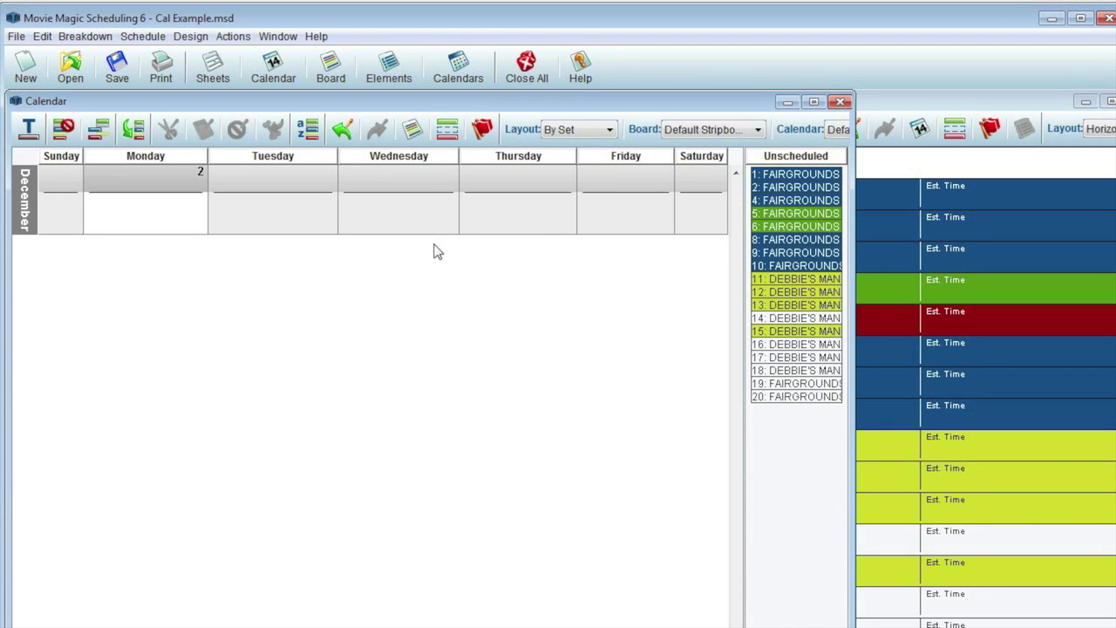
left_click(867, 233)
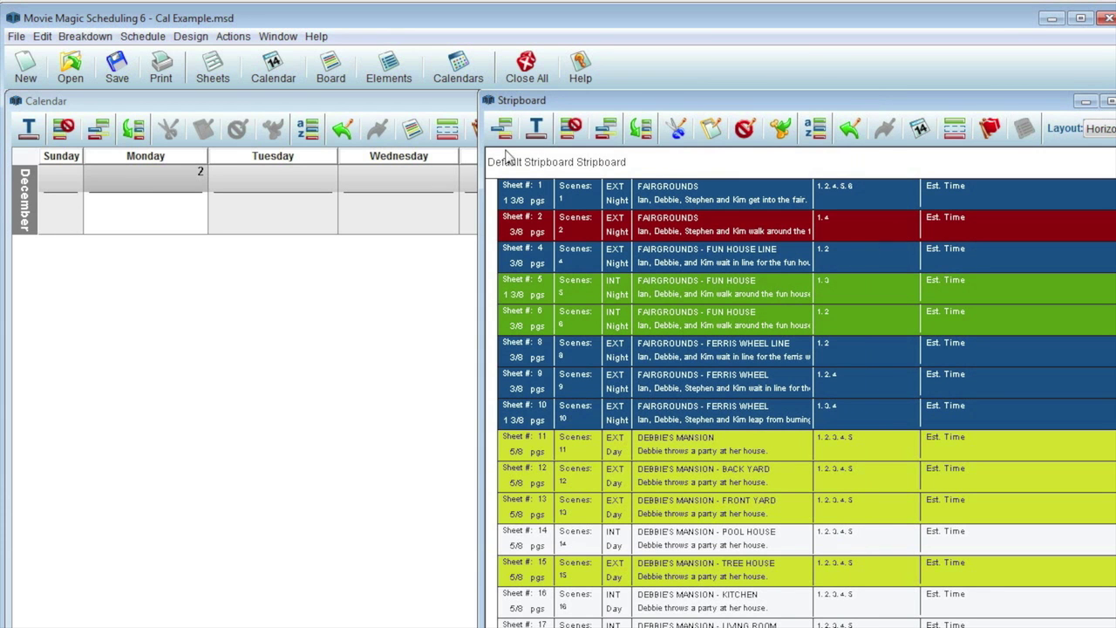
left_click(545, 317)
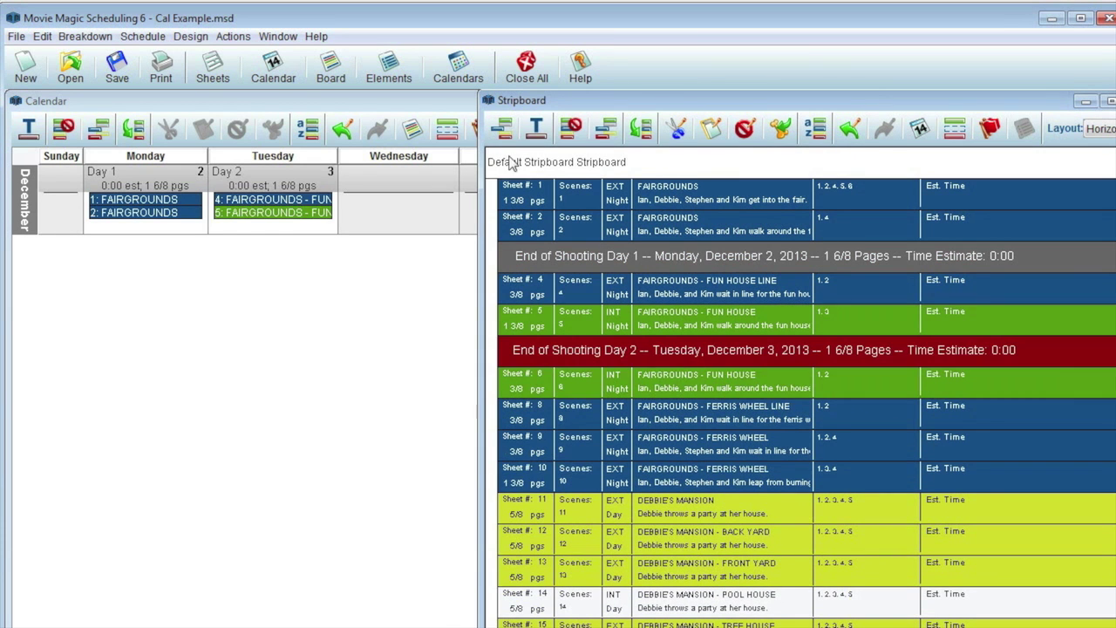
left_click(545, 462)
Move scenes 5 and 4 from Tuesday, December 3 to Monday, December 2 on the calendar.
left_click(431, 272)
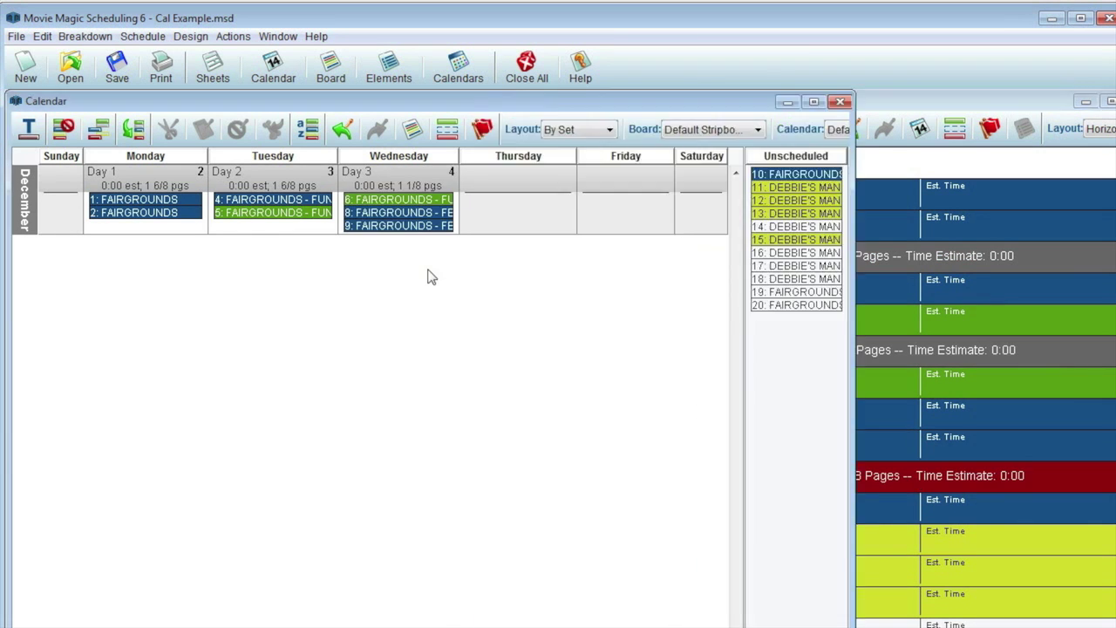
left_click_drag(287, 216, 196, 224)
left_click_drag(252, 200, 202, 214)
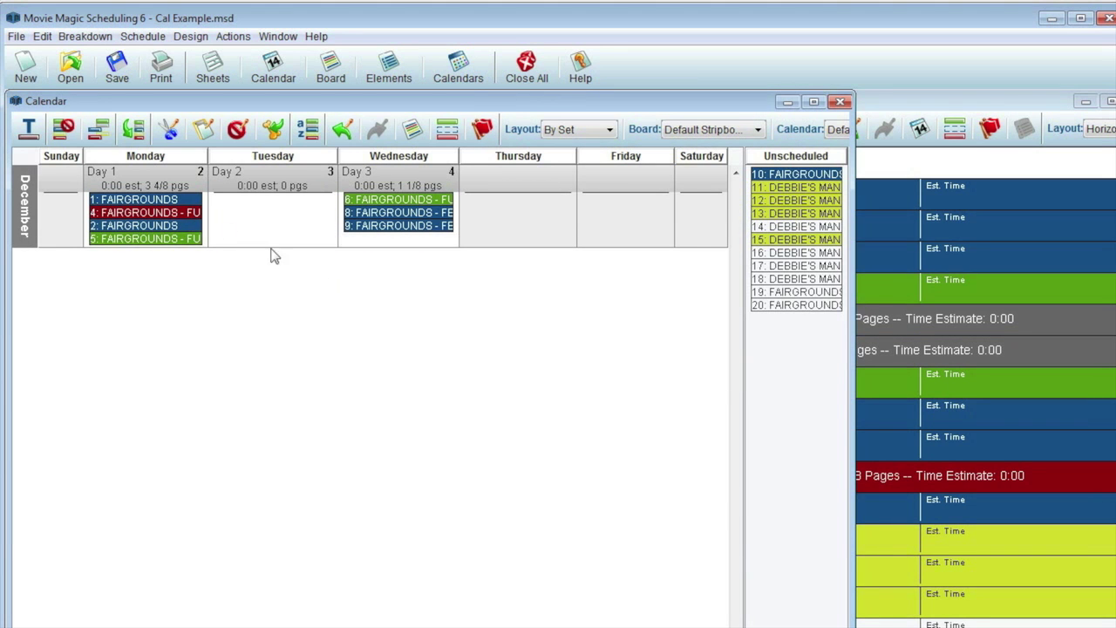
Compare the strip order and day breaks on the stripboard with the calendar's scheduled days and unscheduled list.
left_click(903, 270)
left_click(721, 322)
left_click(681, 352)
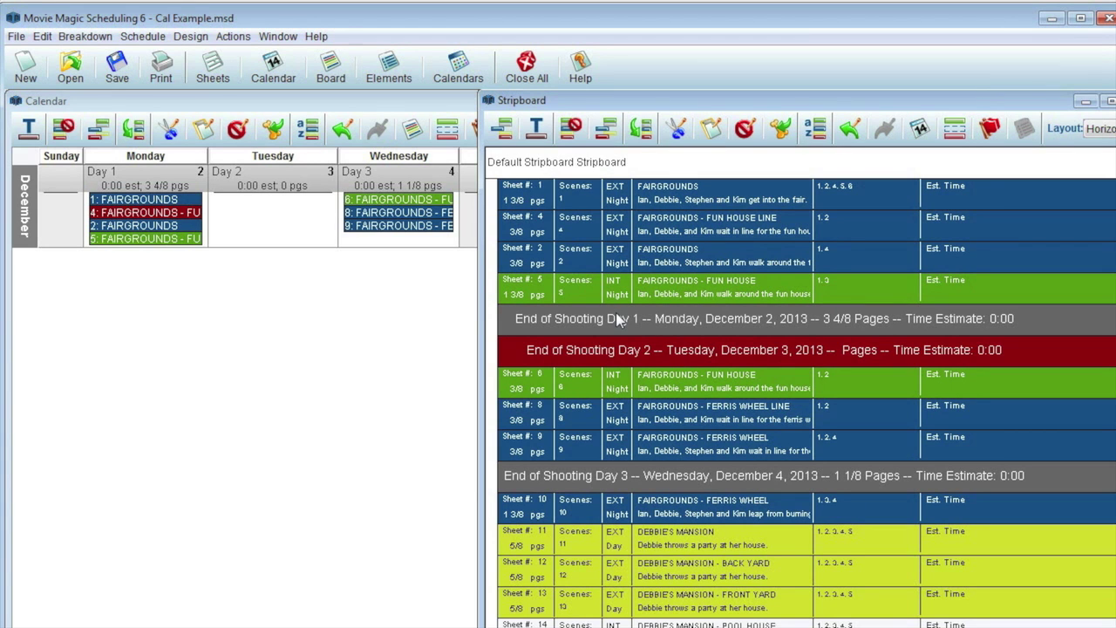
left_click(462, 299)
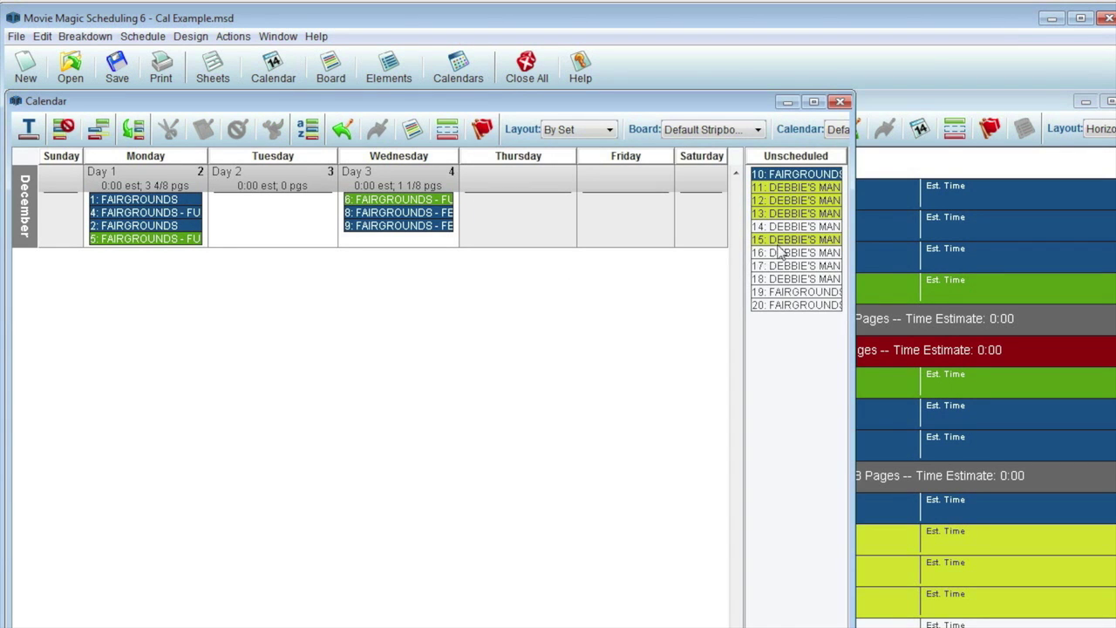
left_click(875, 270)
scroll(781, 471, "down", 1)
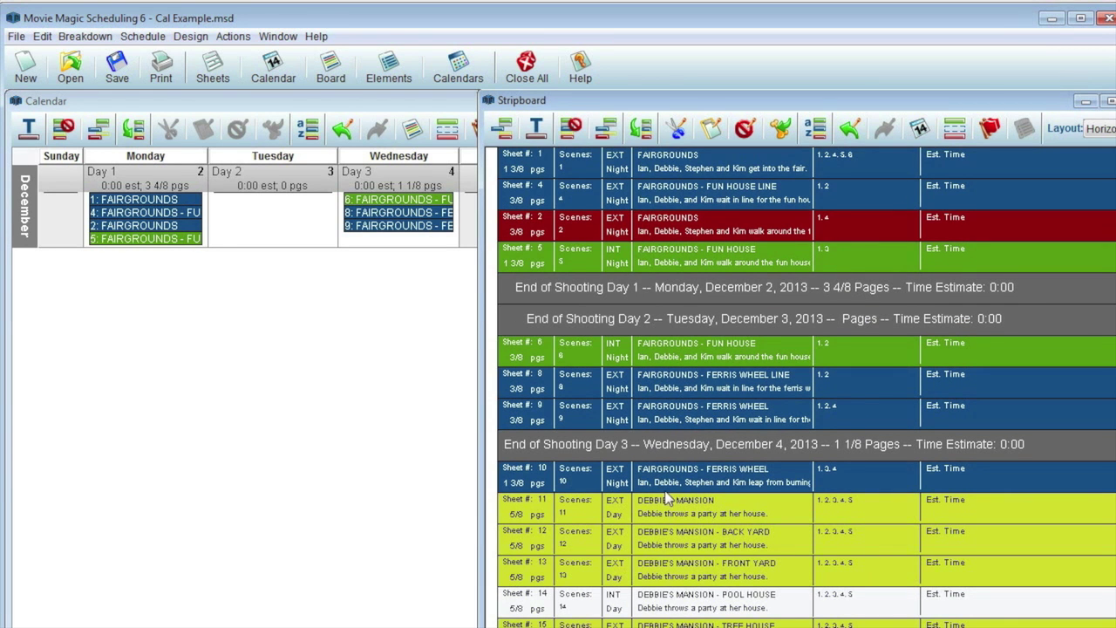
View the strips held in the Boneyard and close it.
left_click(955, 131)
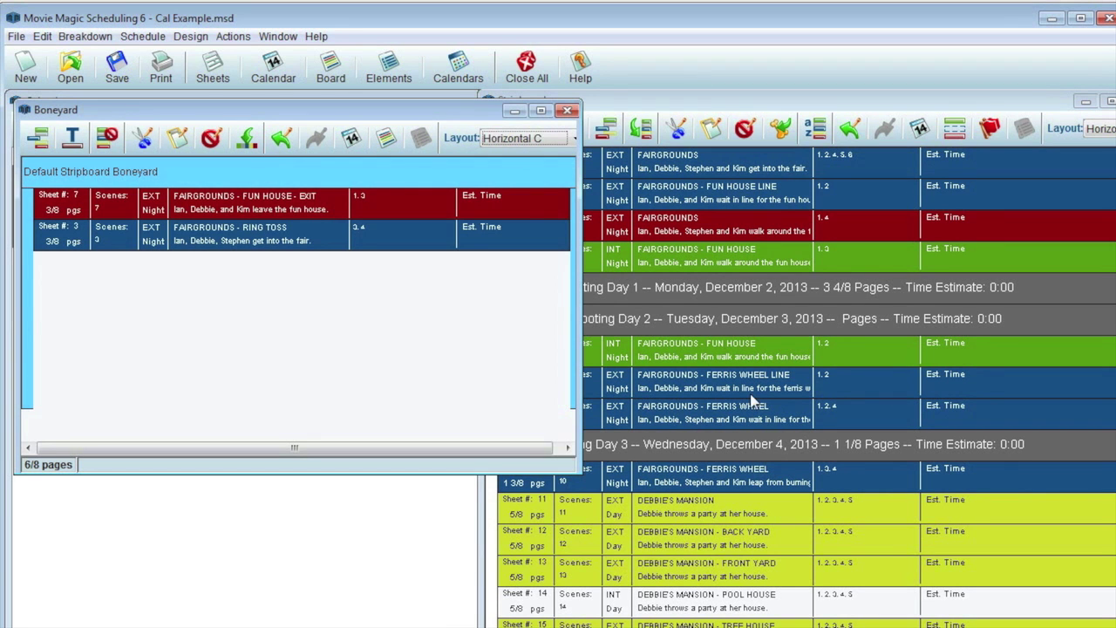
left_click_drag(752, 392, 659, 389)
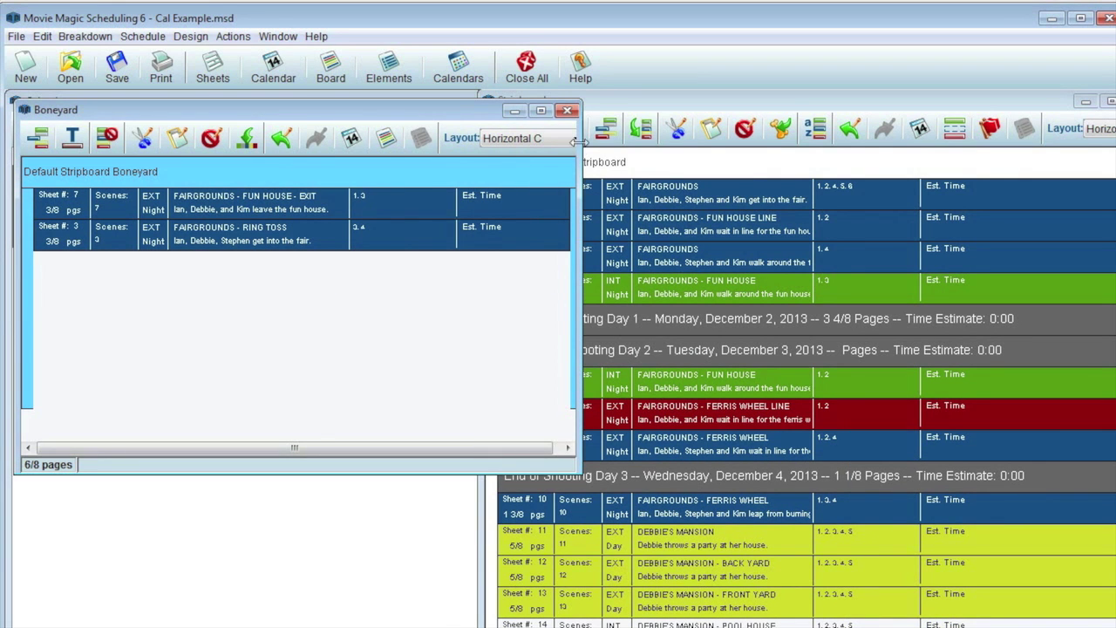
left_click(568, 111)
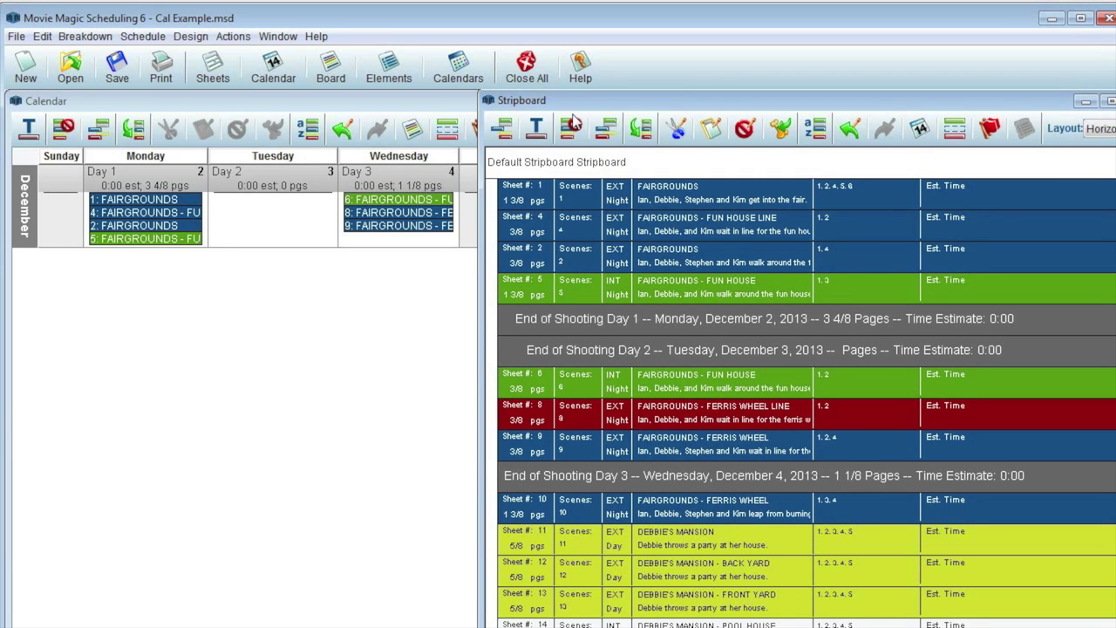
Move the entire Monday shooting day, with all its scenes, to Wednesday, December 4 on the calendar.
left_click(408, 284)
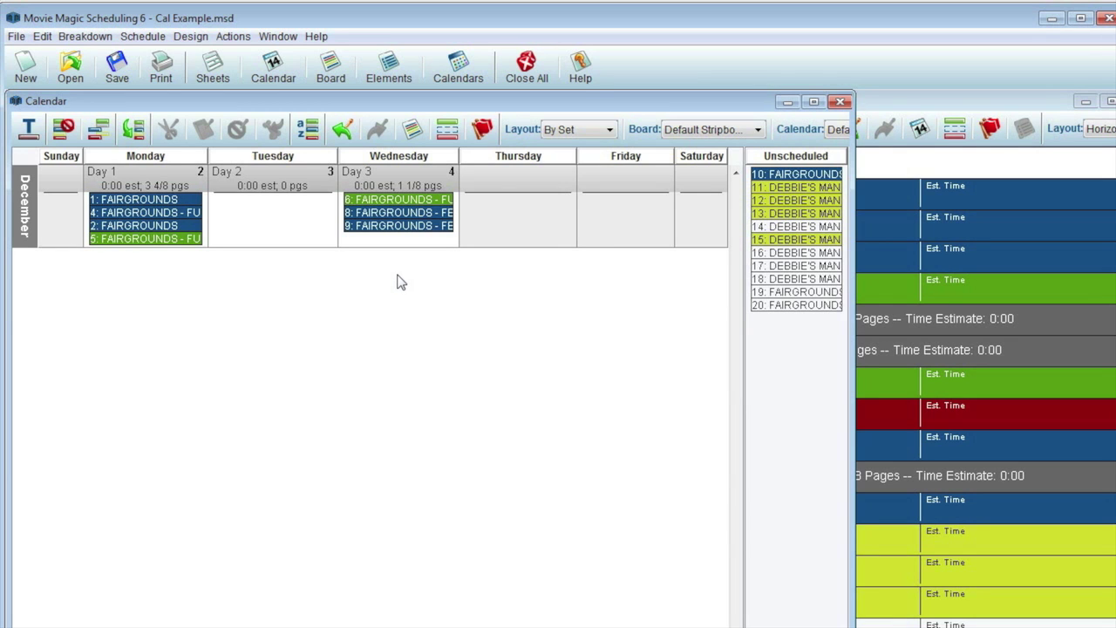
left_click(133, 175)
key("Delete")
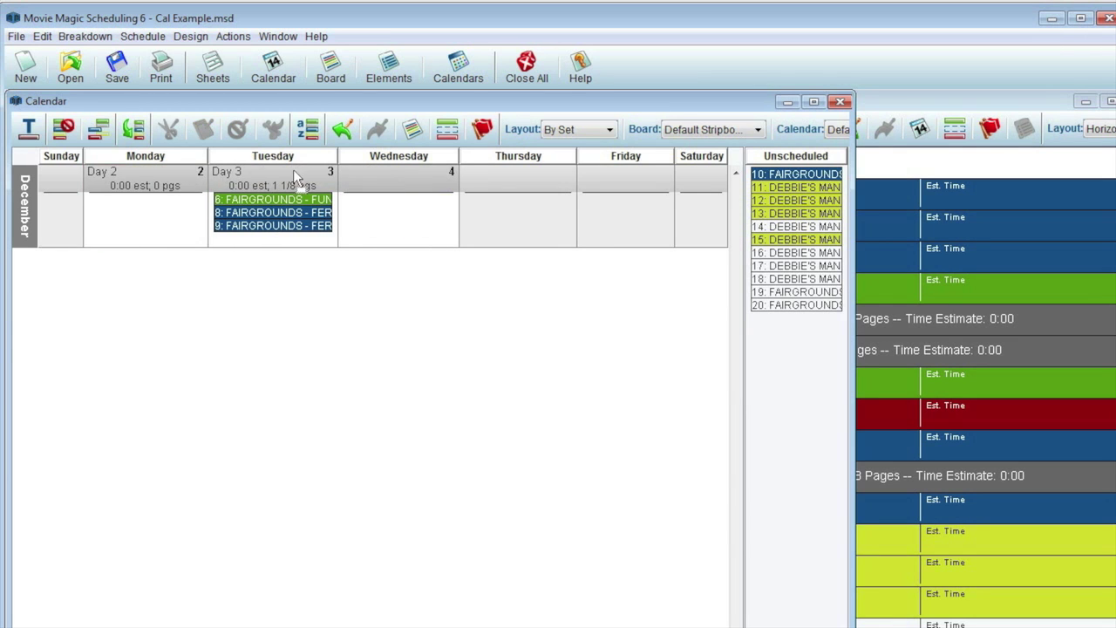
left_click_drag(334, 174, 341, 177)
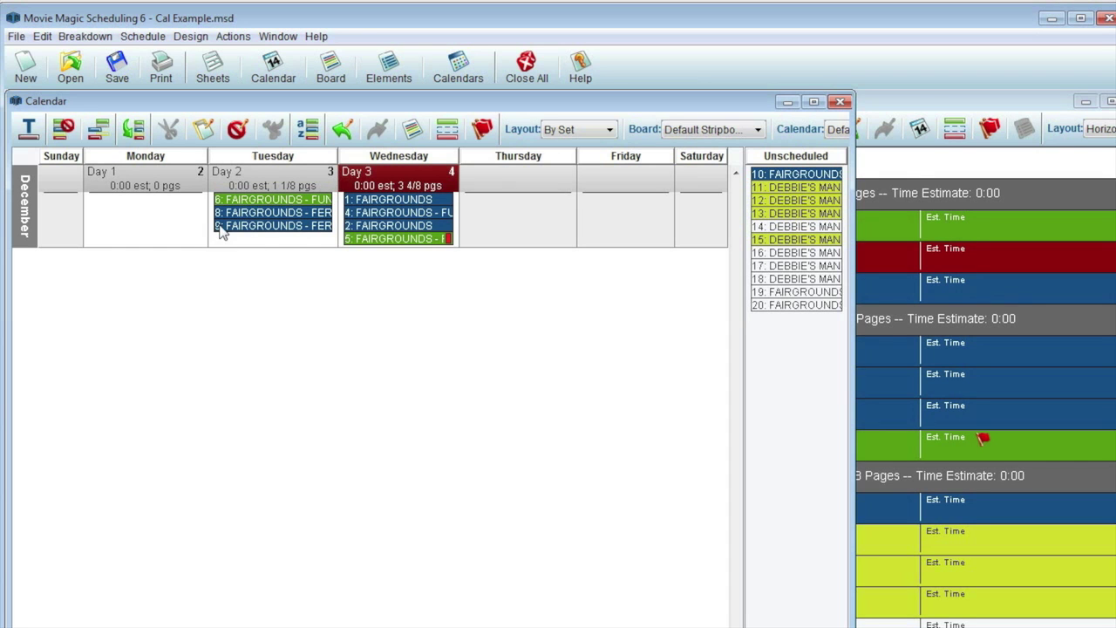
Move scenes 8 and 9 from Tuesday to Monday, and scene 2 from Wednesday to Tuesday.
left_click_drag(182, 238, 176, 213)
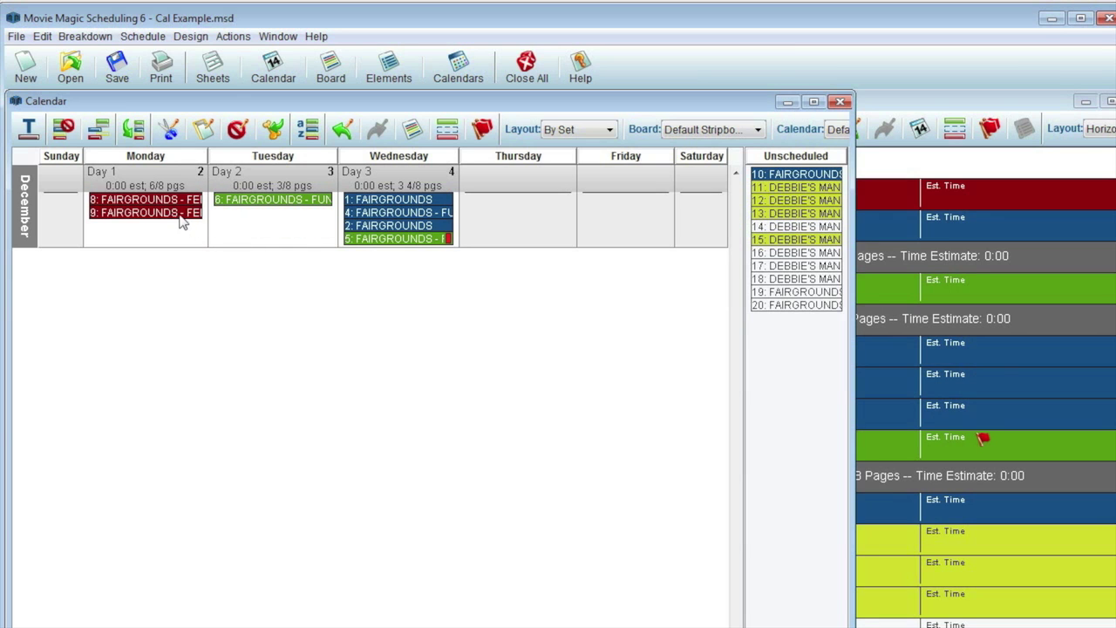
left_click_drag(370, 227, 291, 225)
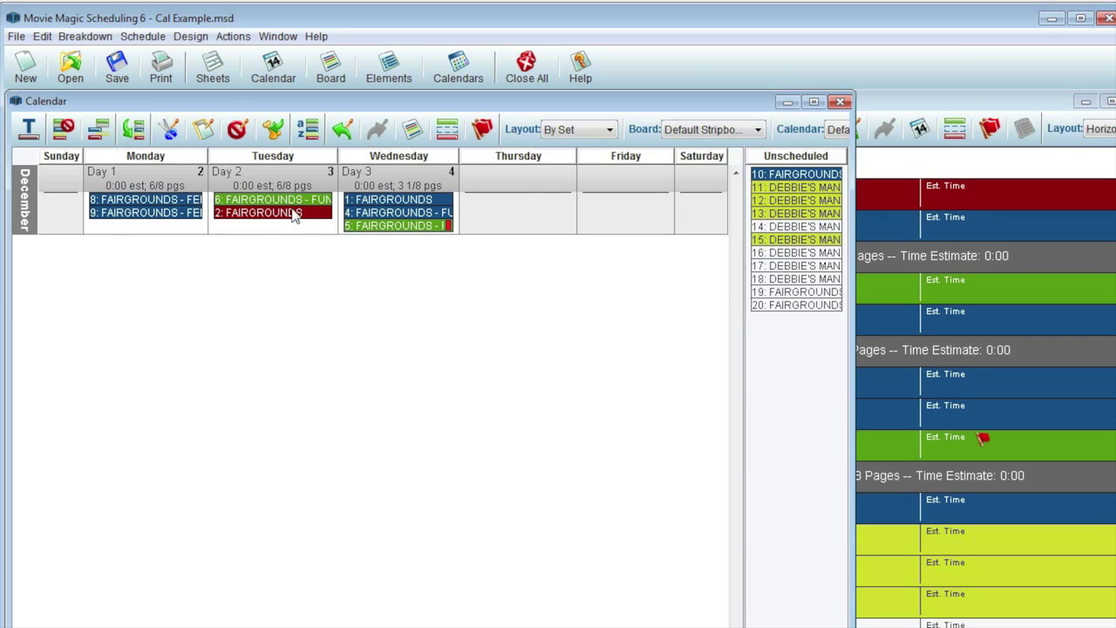
Switch the calendar's strip layout to By Location and back to By Set.
left_click(564, 129)
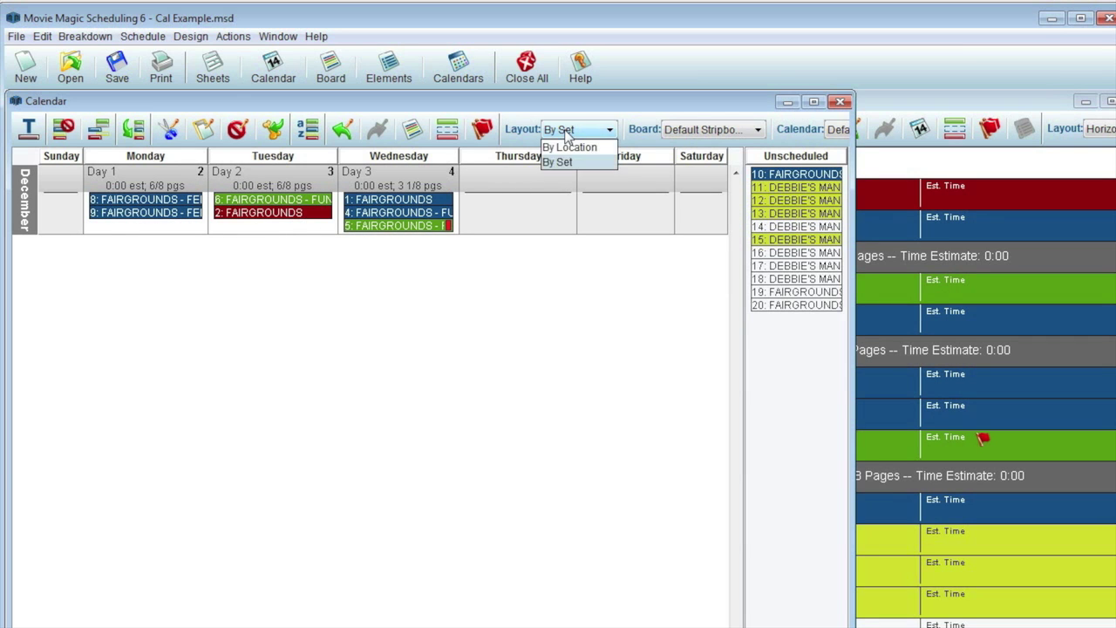
left_click(573, 146)
left_click(571, 131)
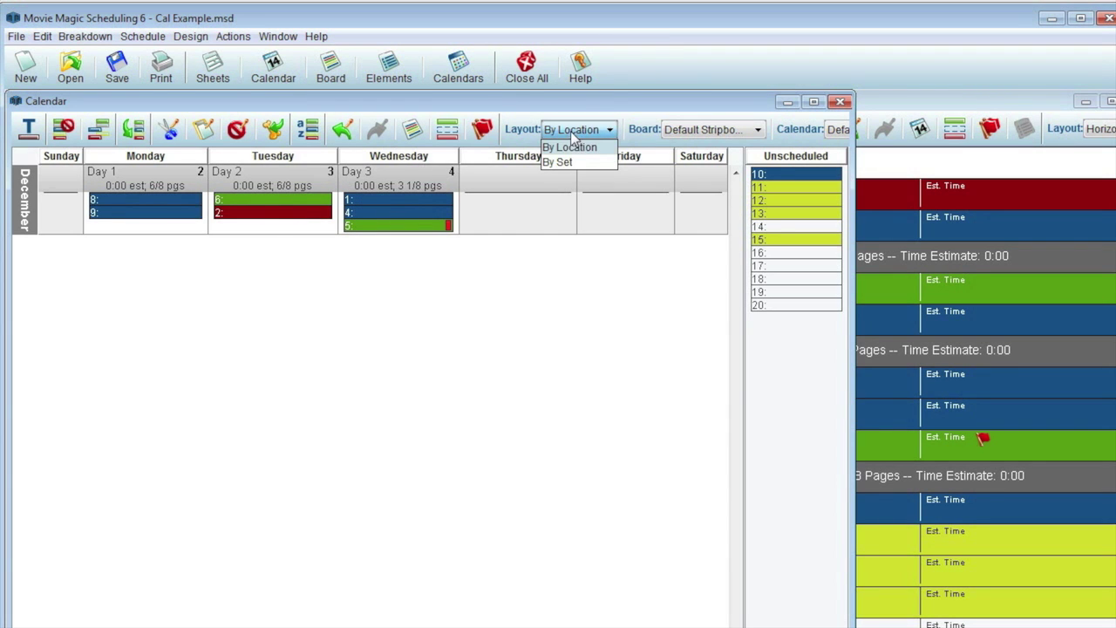
left_click(573, 160)
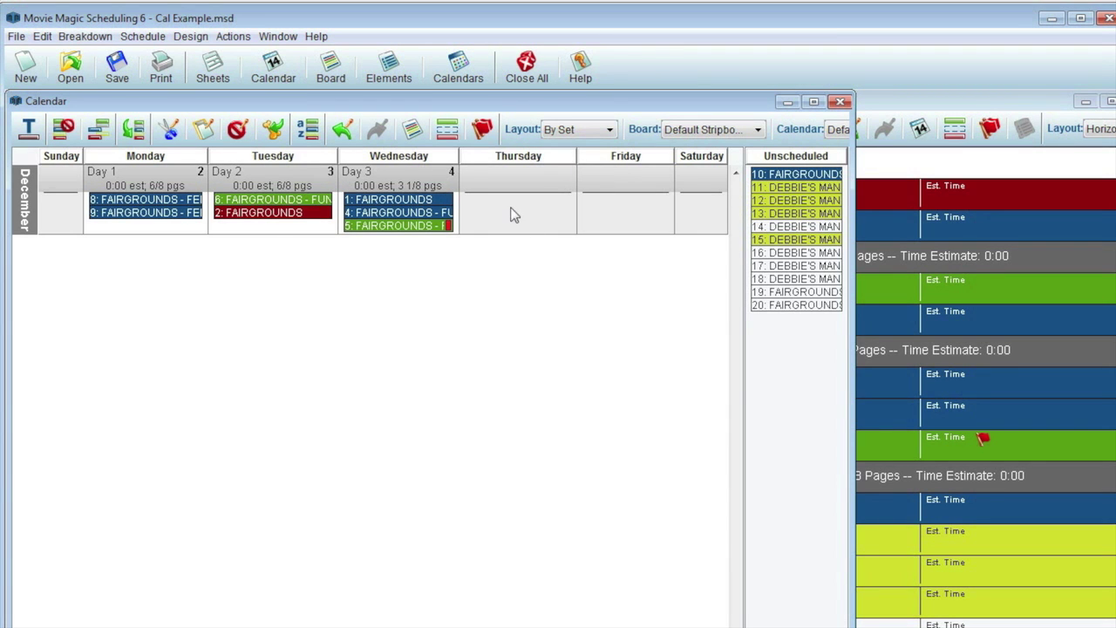
Remove {SET} and its dash from the By Set calendar strip layout, keeping only {Scenes} and {IE} as its contents.
left_click(177, 39)
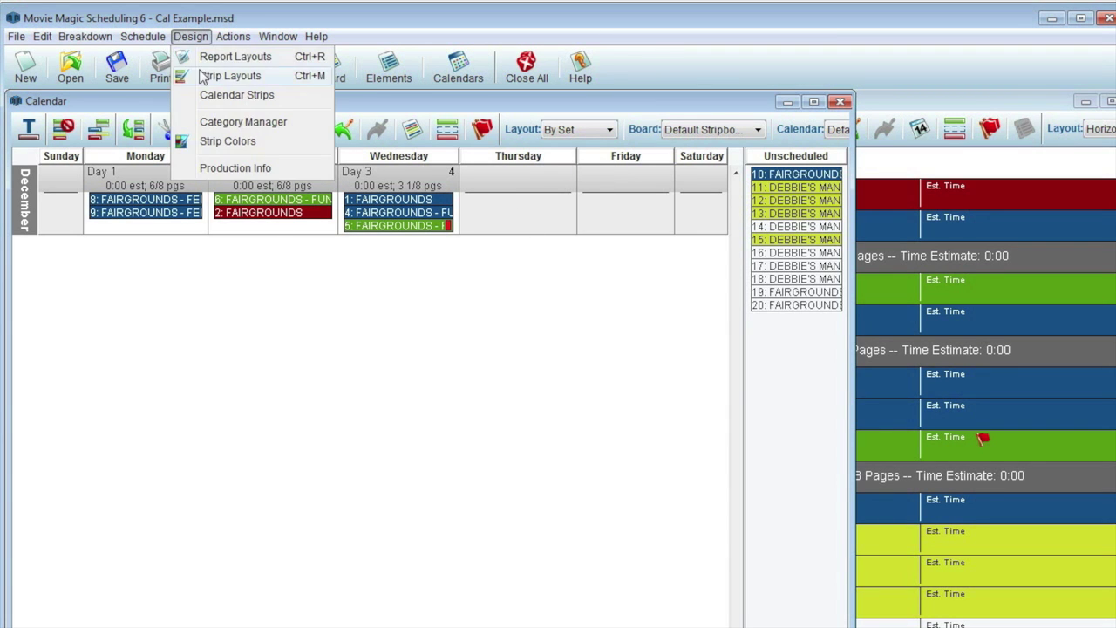
left_click(212, 98)
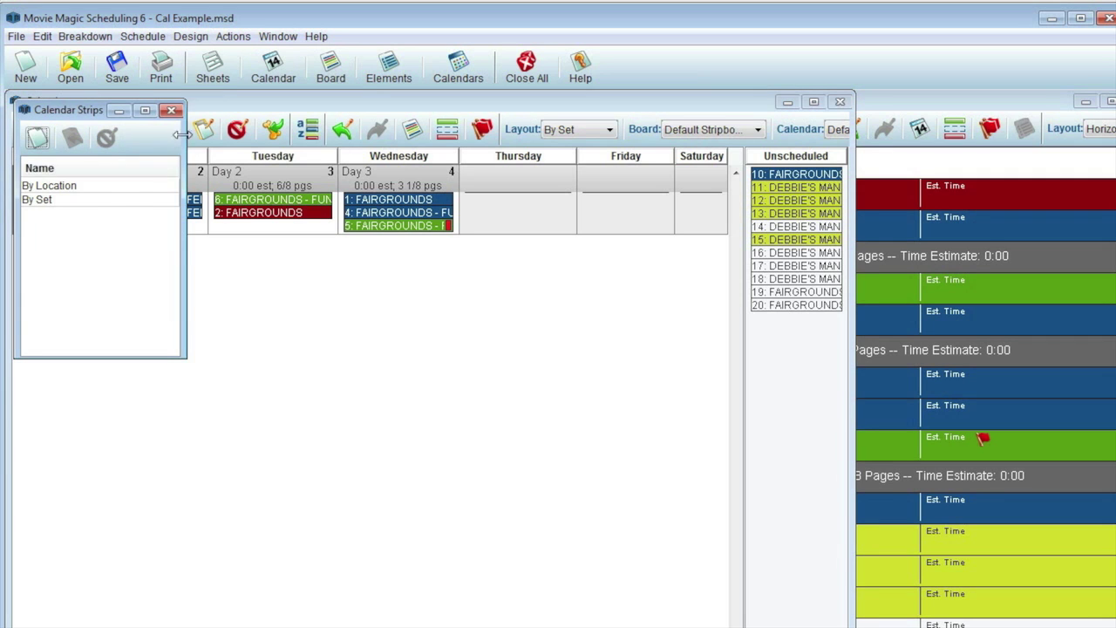
double_click(102, 200)
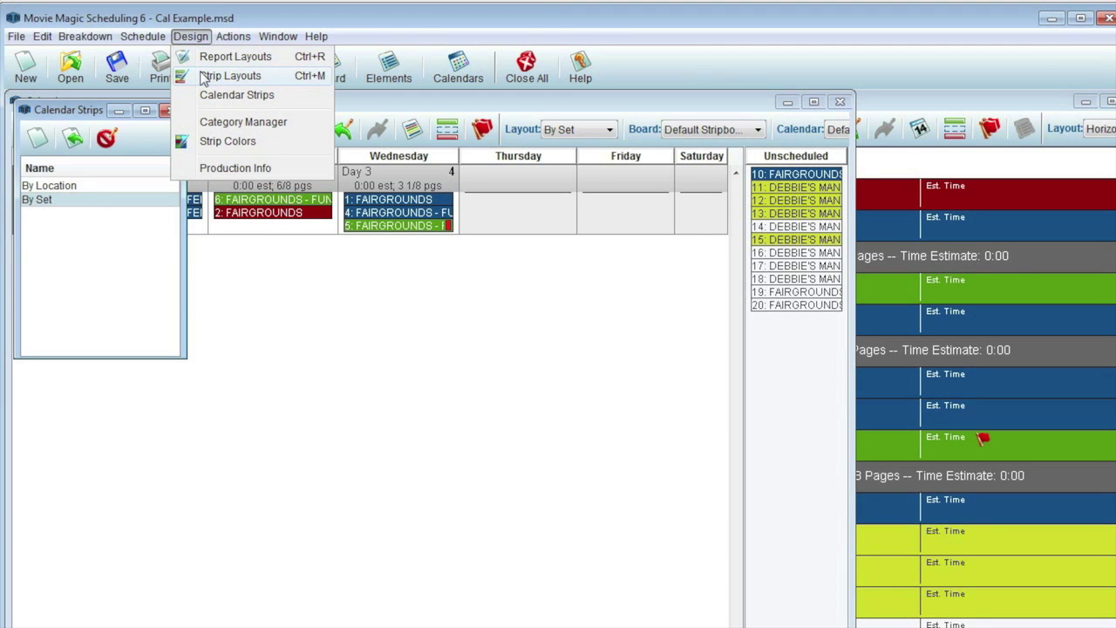
left_click(103, 204)
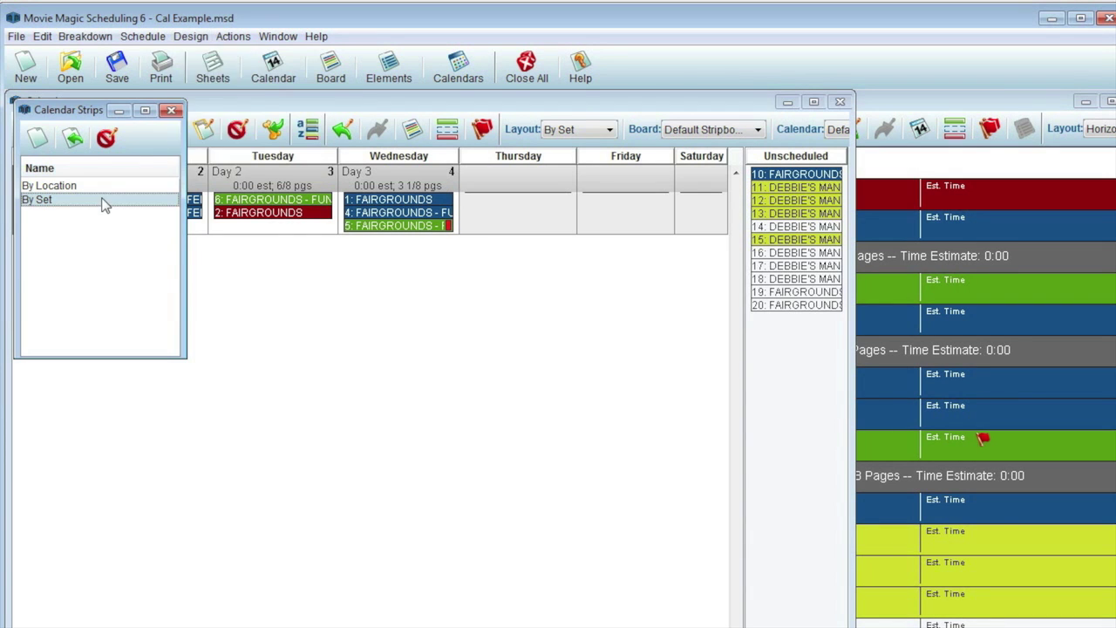
double_click(103, 201)
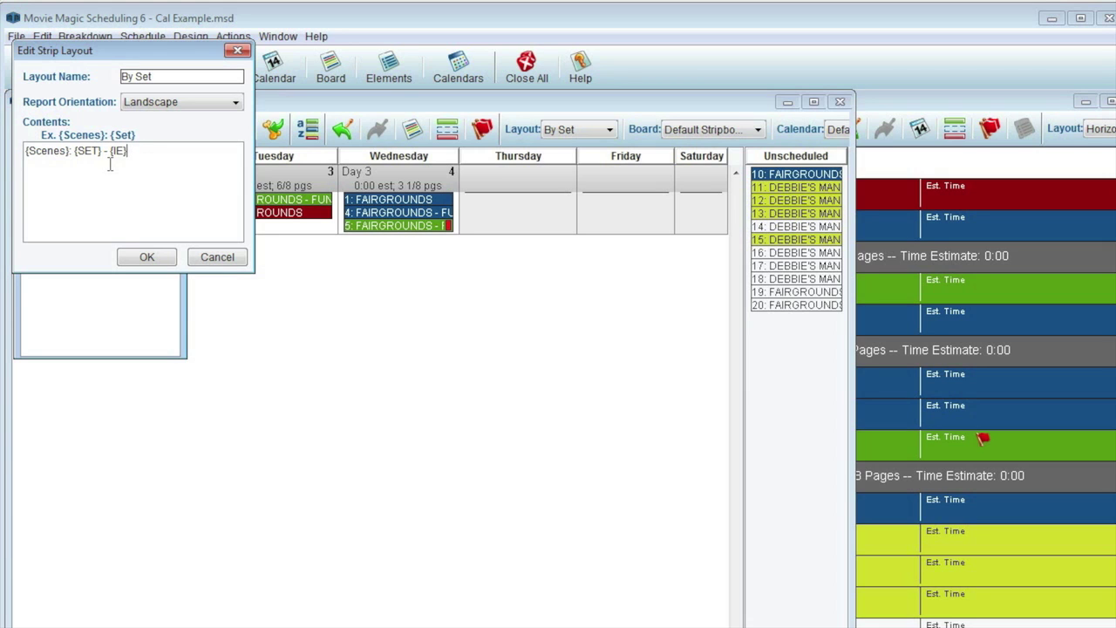
left_click_drag(103, 151, 90, 153)
key("Delete")
left_click(146, 258)
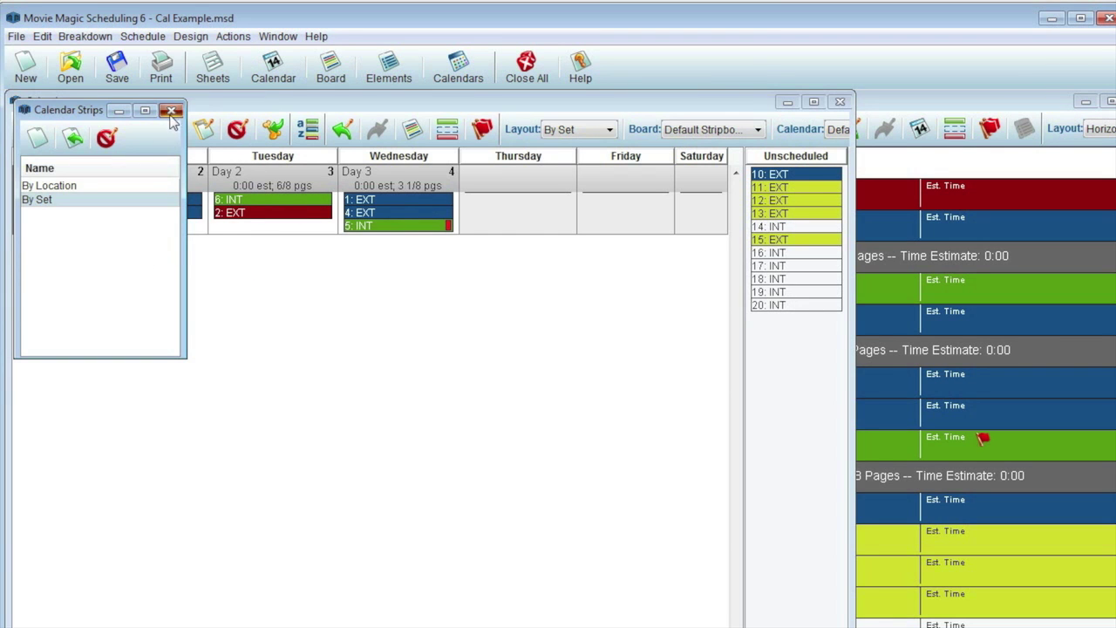
left_click(171, 110)
Sort all strips by Set in ascending order.
left_click(308, 130)
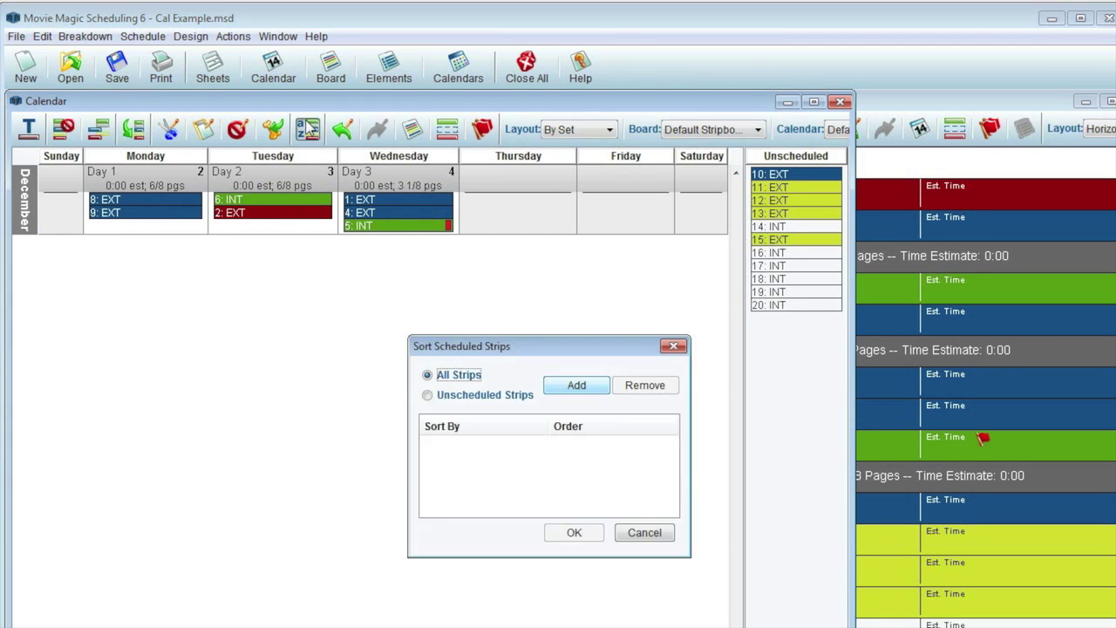
left_click(576, 384)
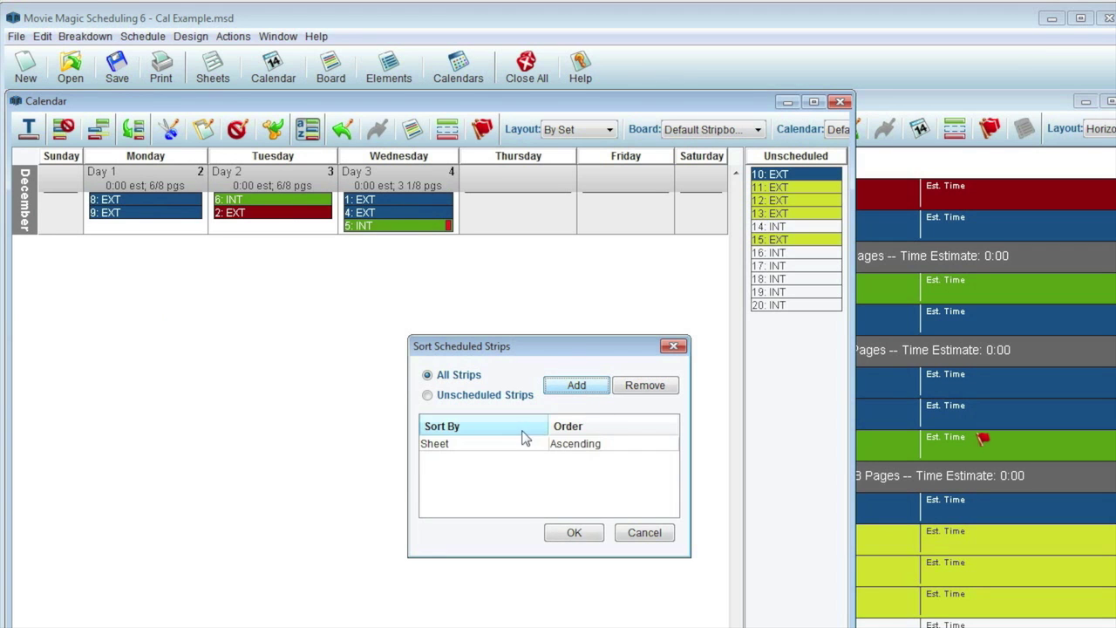
left_click(516, 443)
left_click(484, 486)
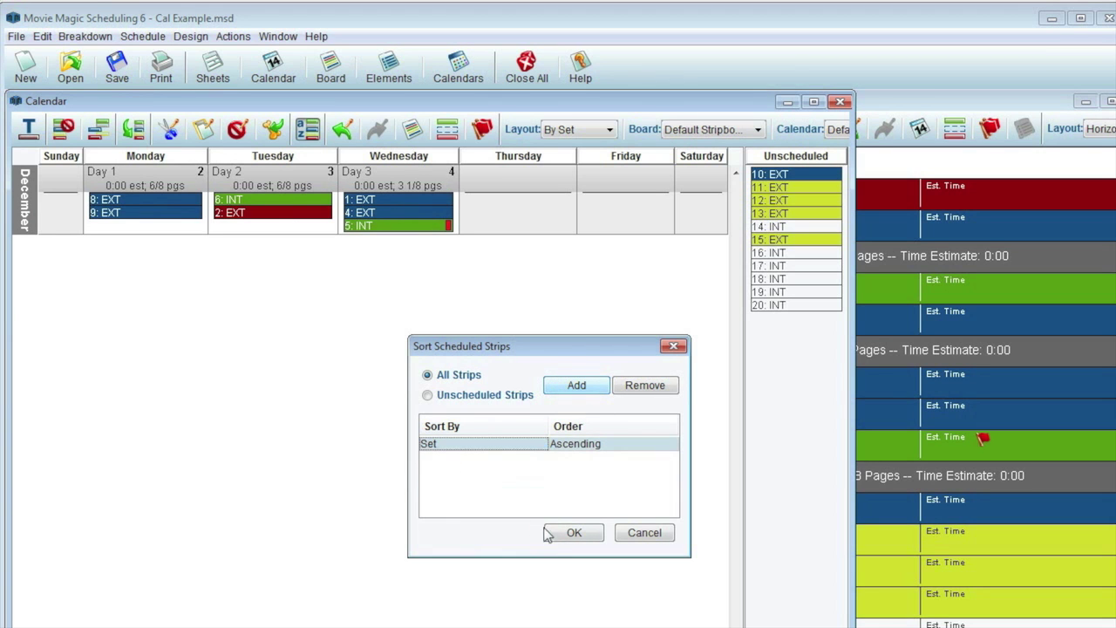
left_click(567, 532)
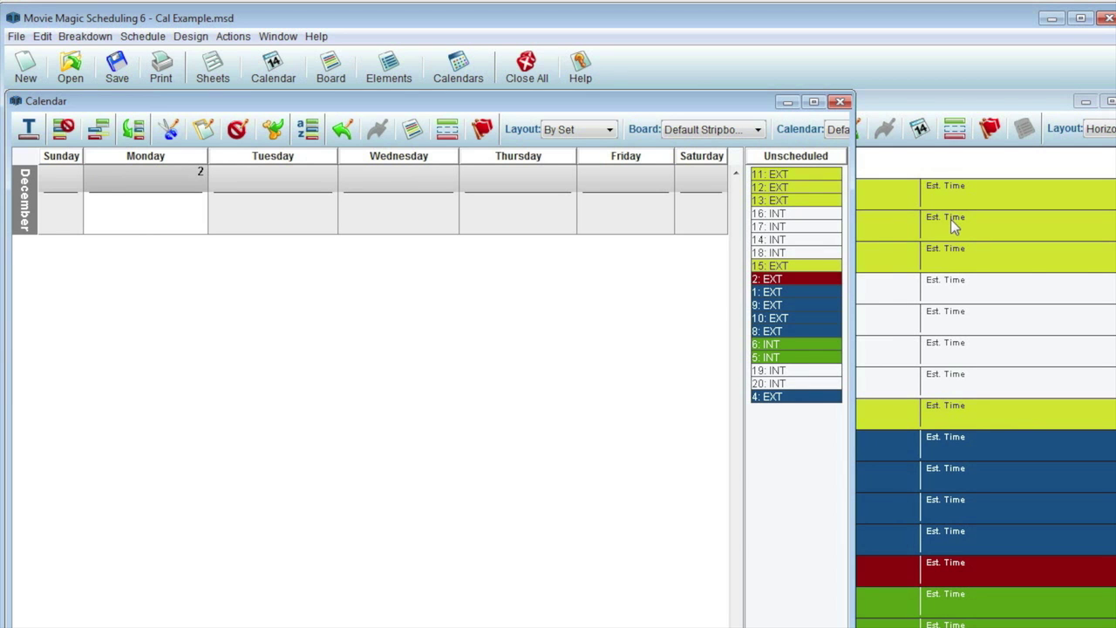
Insert automatic day breaks into the sorted stripboard using a per-day maximum, and return to the calendar.
left_click(914, 237)
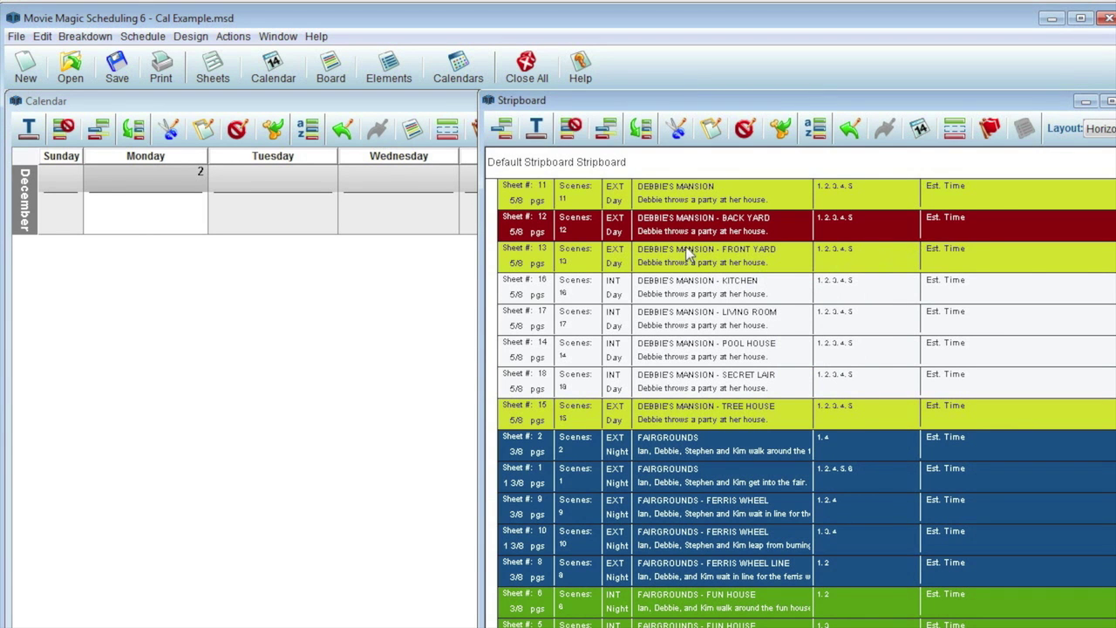
left_click(606, 129)
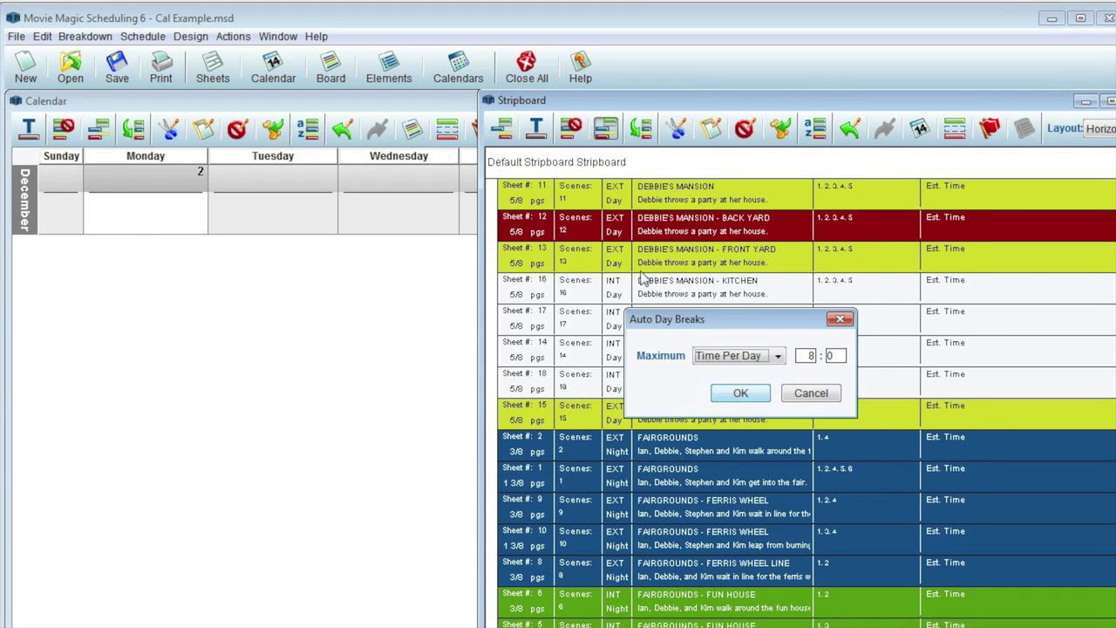
left_click(708, 356)
left_click(710, 389)
left_click(740, 393)
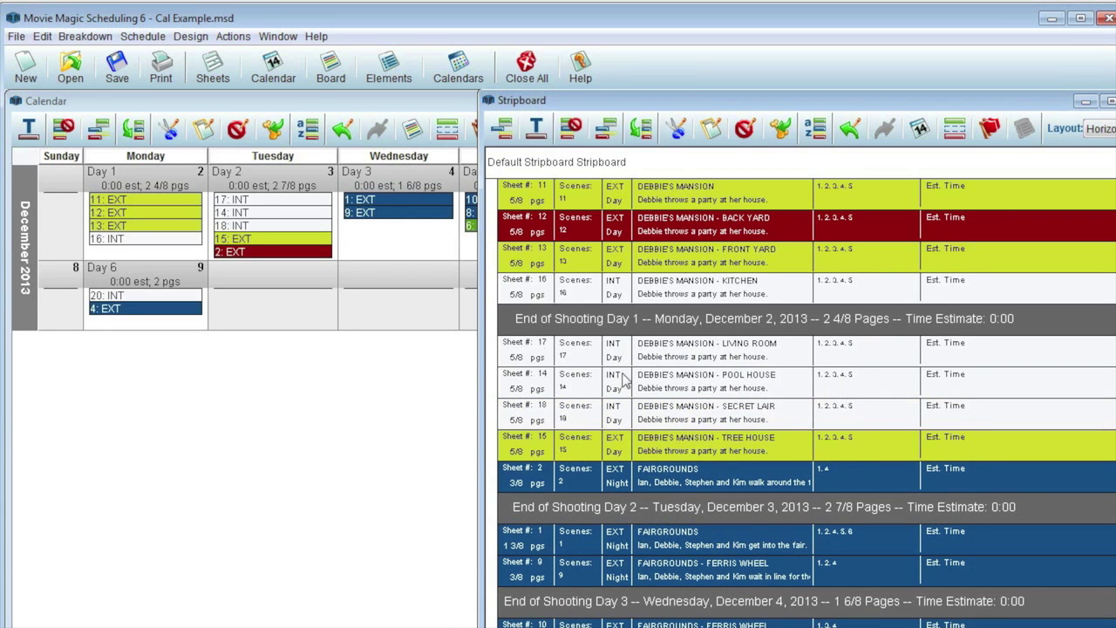
left_click(462, 370)
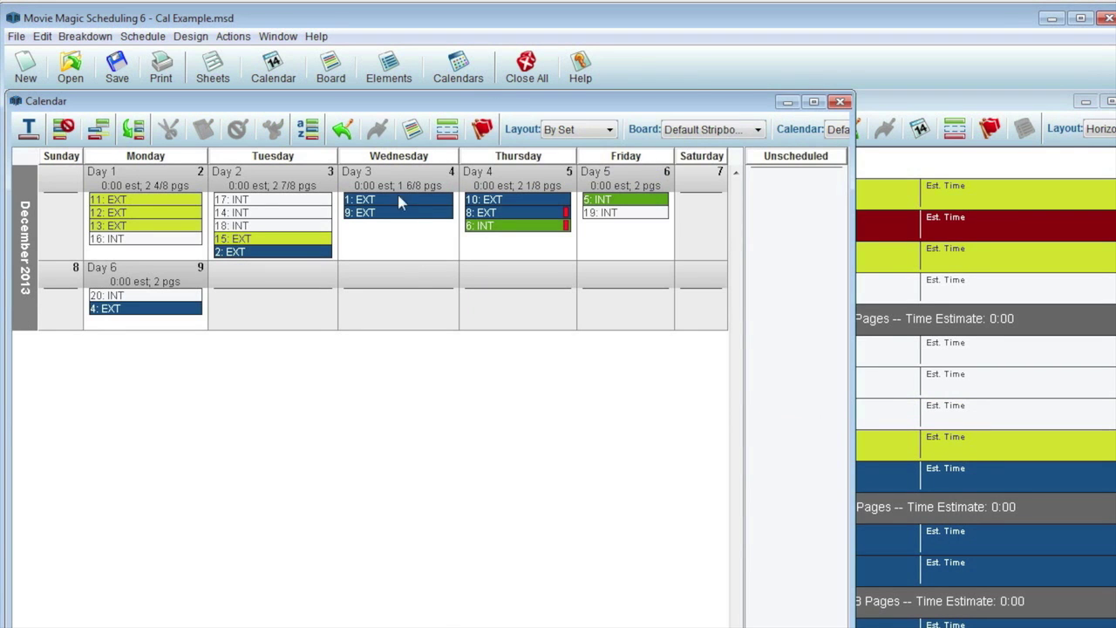
Look at the strip sorting options without applying a sort, and check the list of red-flag conflicts.
left_click(307, 129)
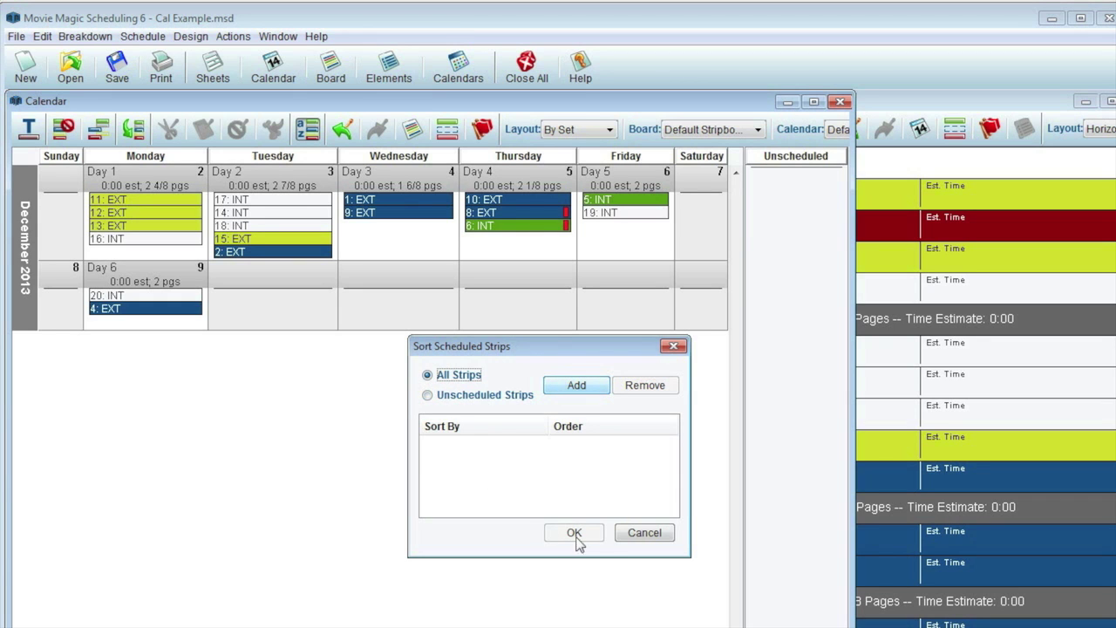
left_click(628, 541)
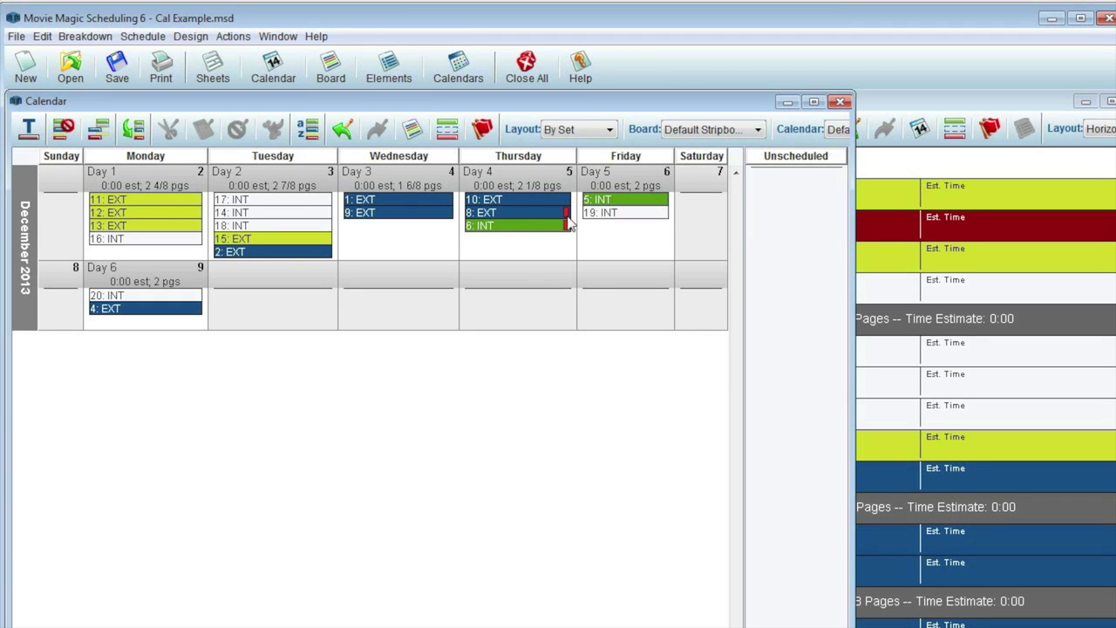
left_click(482, 129)
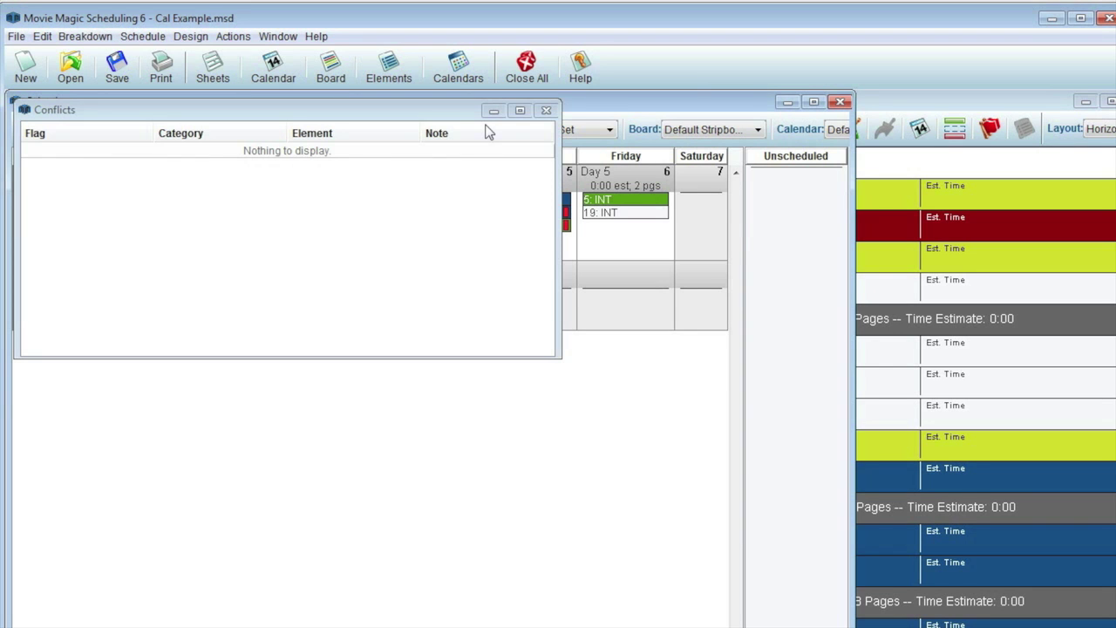
left_click_drag(467, 118, 484, 334)
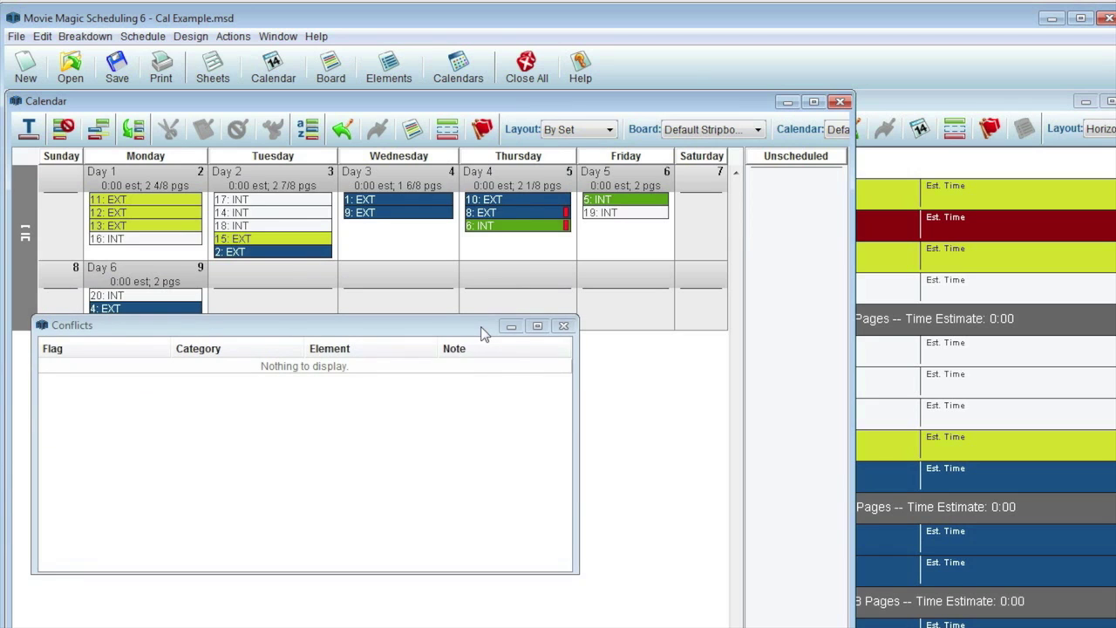
left_click(467, 383)
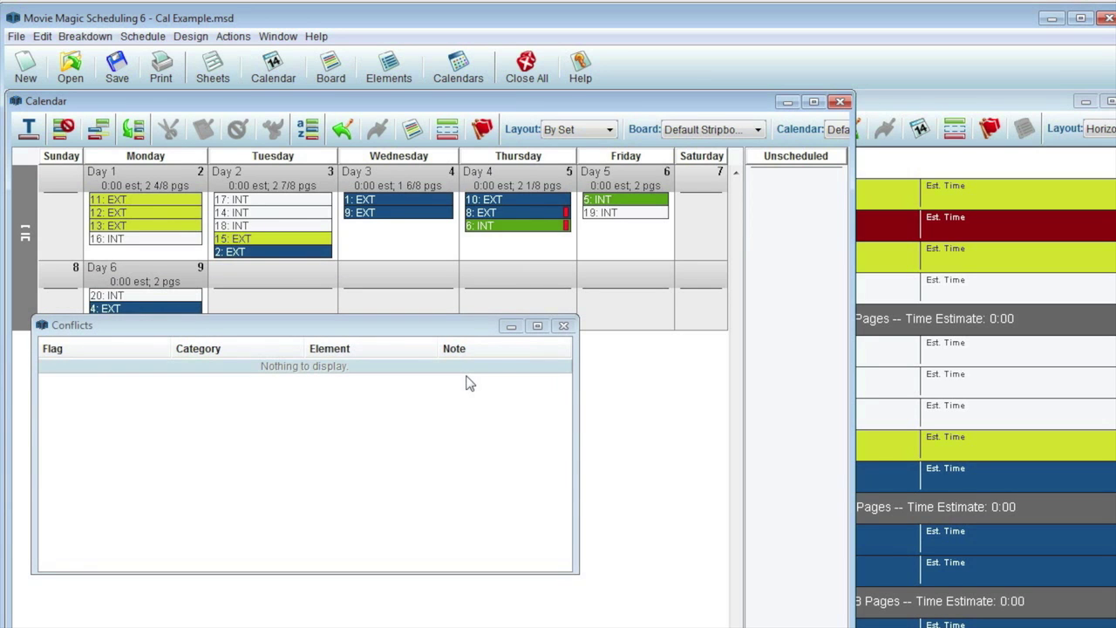
left_click(564, 325)
Browse the strip layouts available for printing, from By Location and By Set through Horizontal A, B, C and Thin Horizontal.
left_click(78, 36)
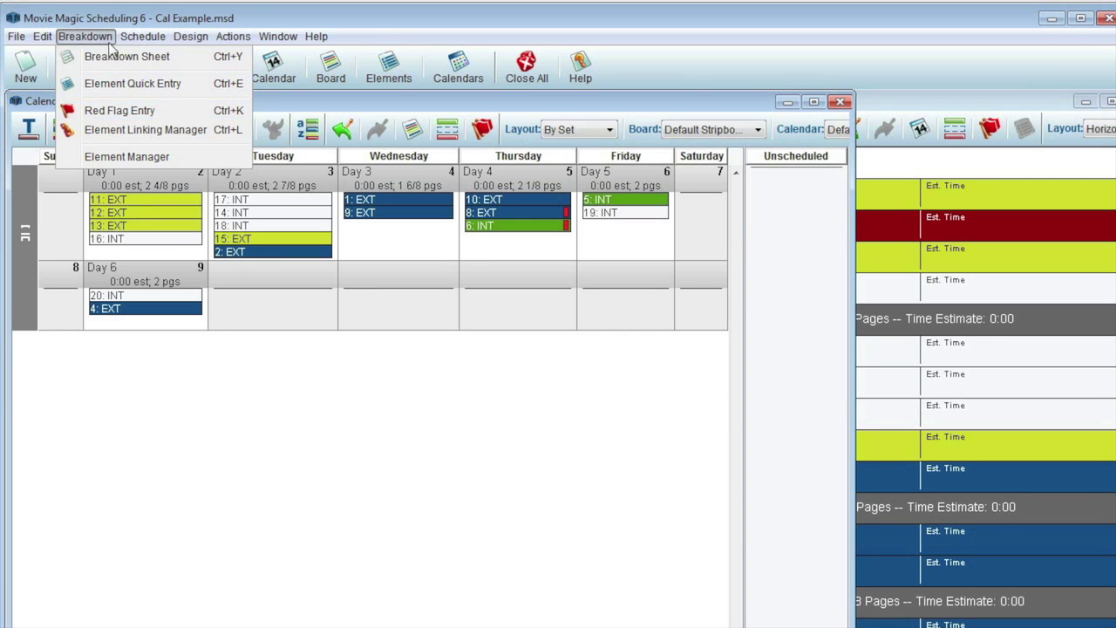
mouse_move(17, 36)
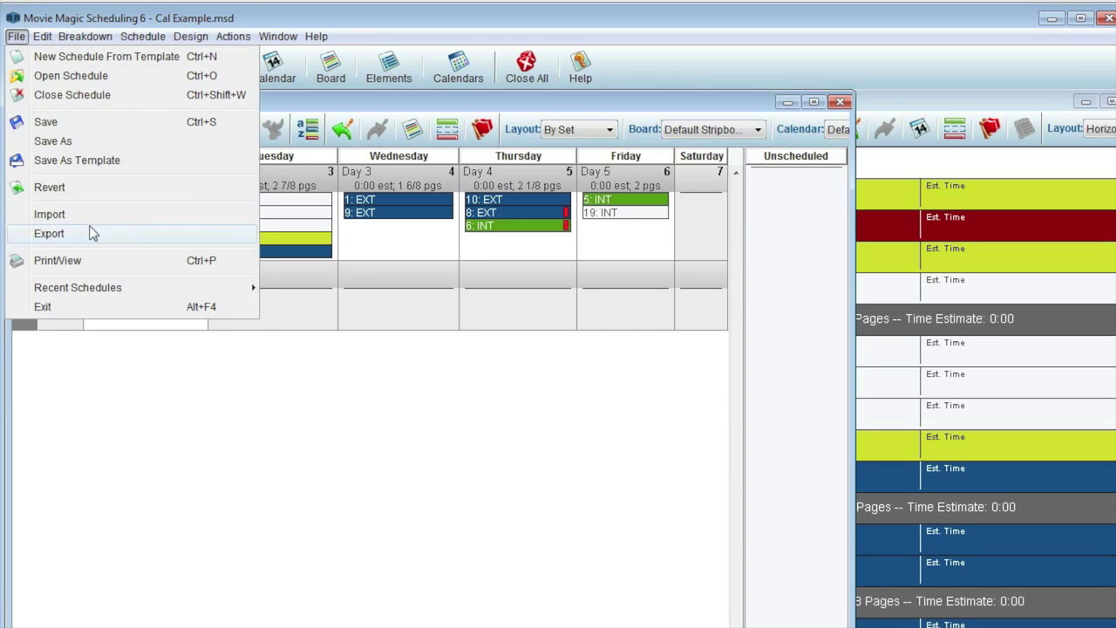
left_click(93, 261)
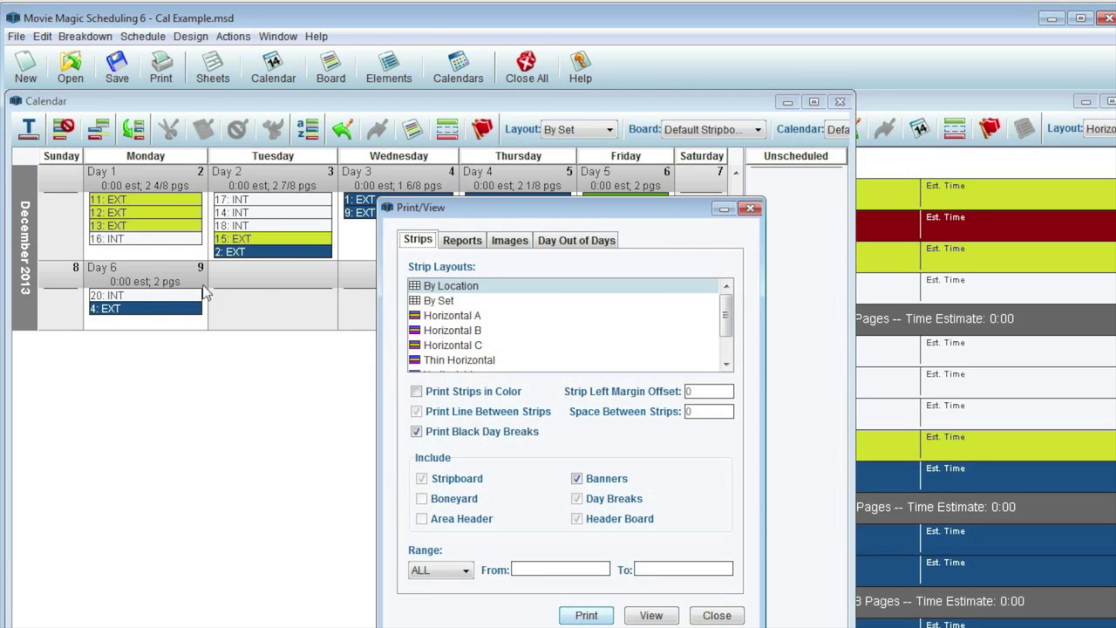
left_click(425, 289)
left_click(428, 303)
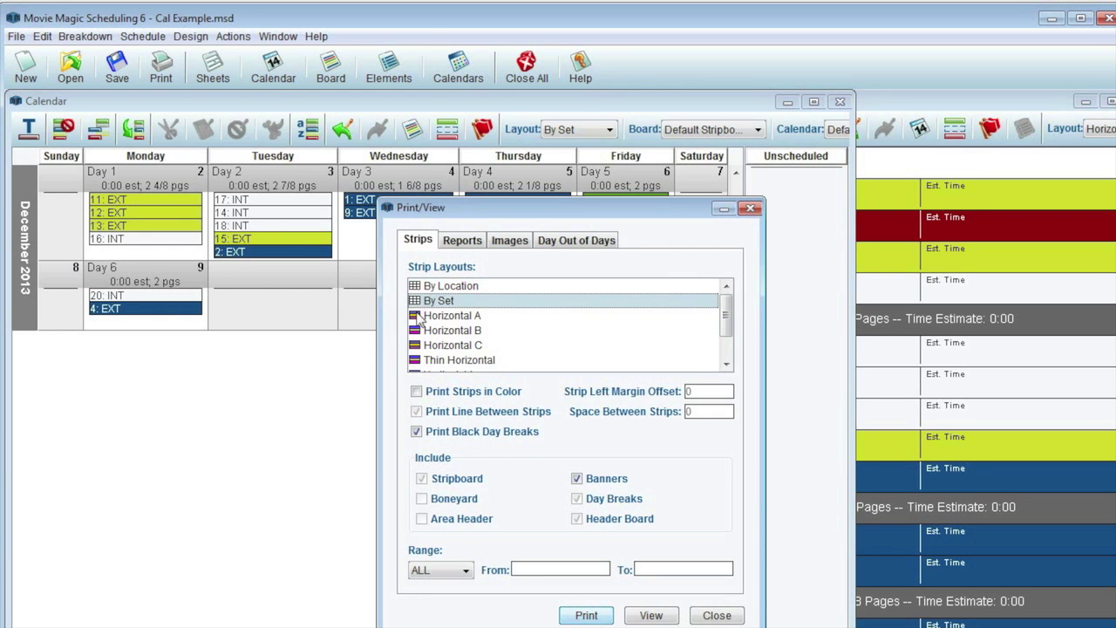
left_click(417, 317)
left_click(421, 333)
left_click(418, 347)
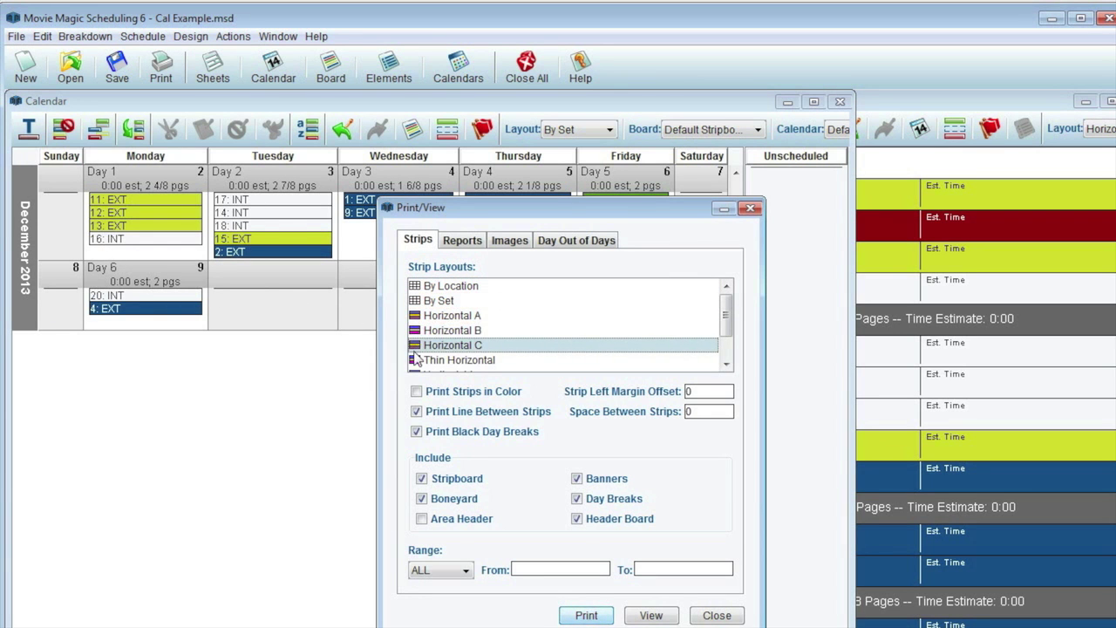
left_click(416, 361)
Preview the calendar for printing with the By Set layout and maximize the preview.
left_click(418, 305)
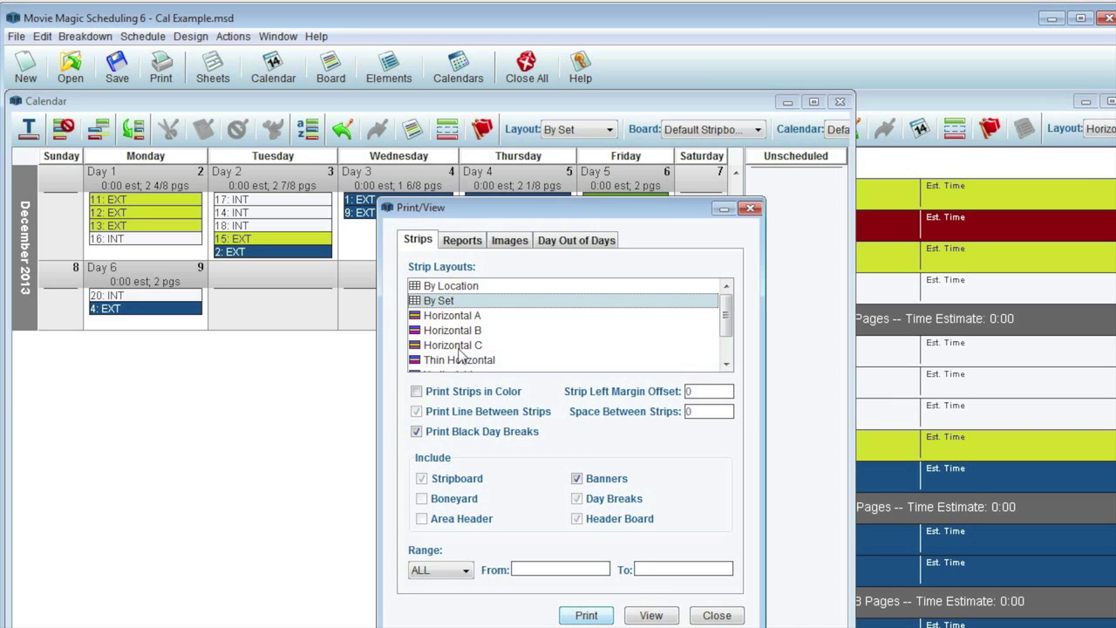
left_click(646, 616)
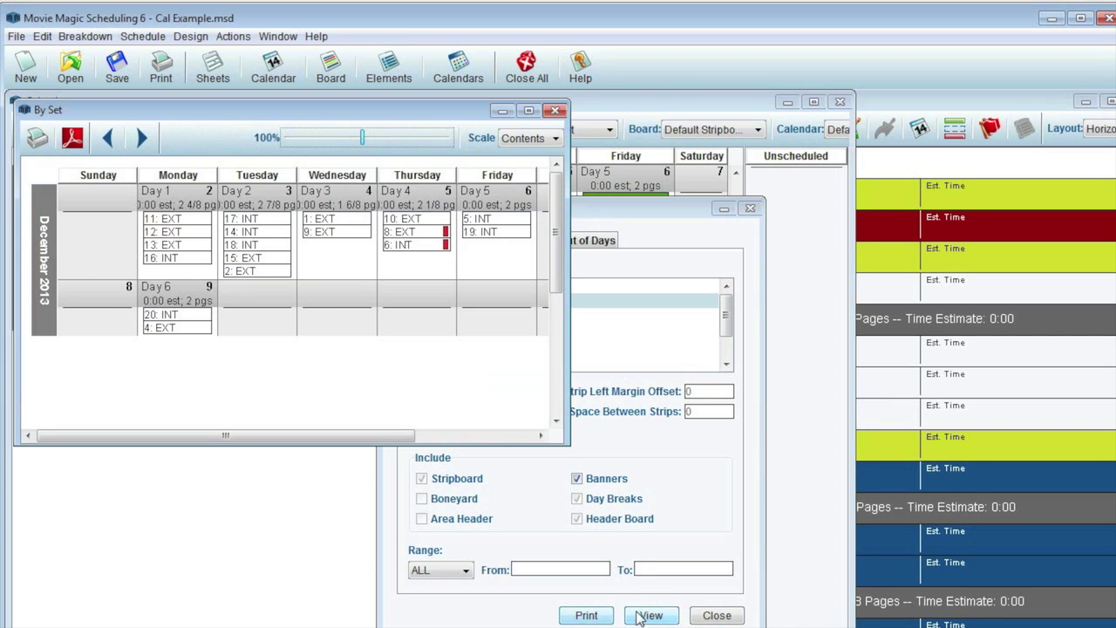
left_click(527, 111)
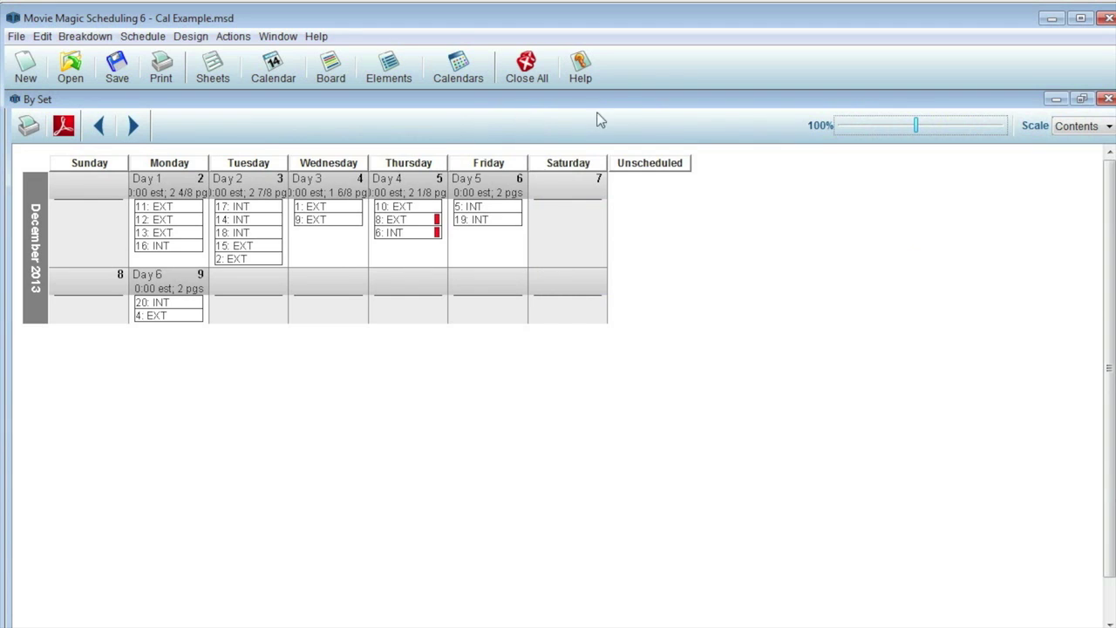